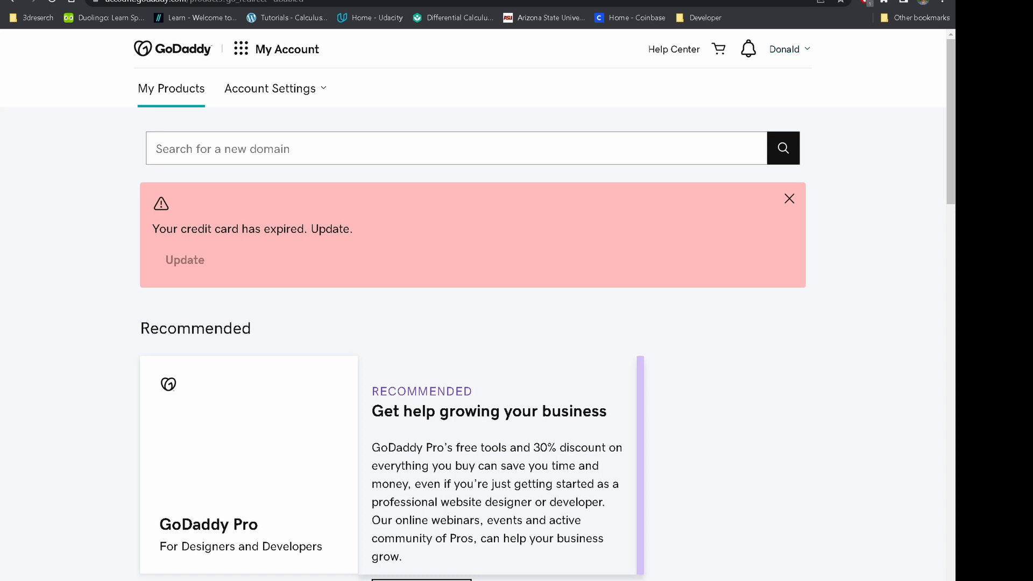
From Hosting & WordPress in the apps menu, open the donaldm.dev hosting account's Settings.
scroll(474, 301, down, 1)
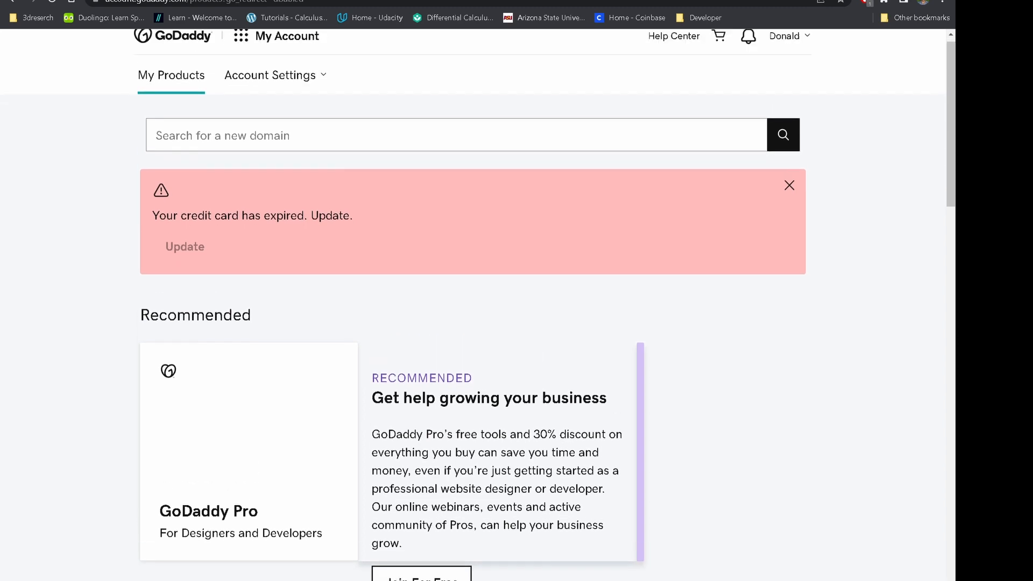
scroll(473, 301, up, 1)
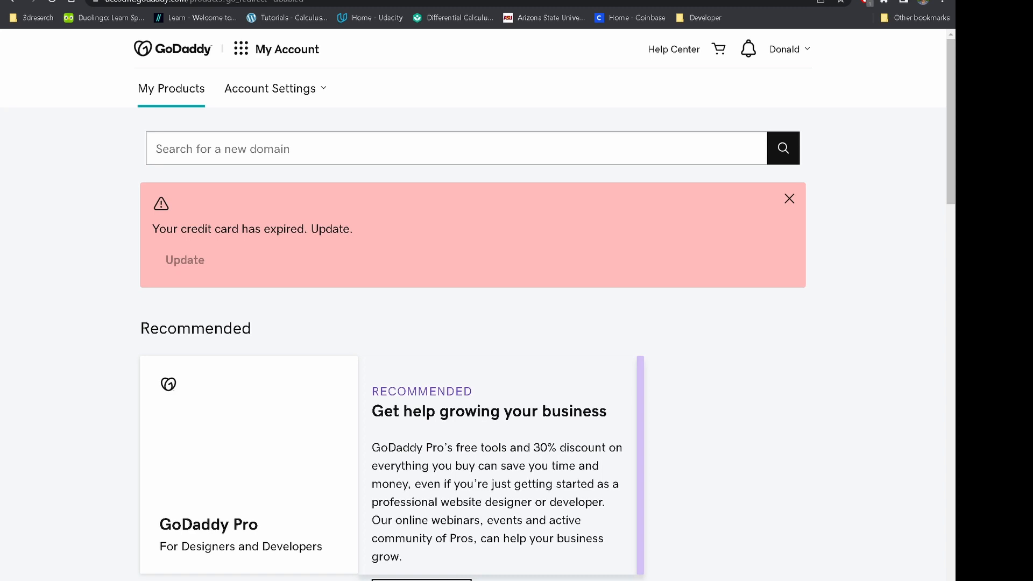
click(241, 49)
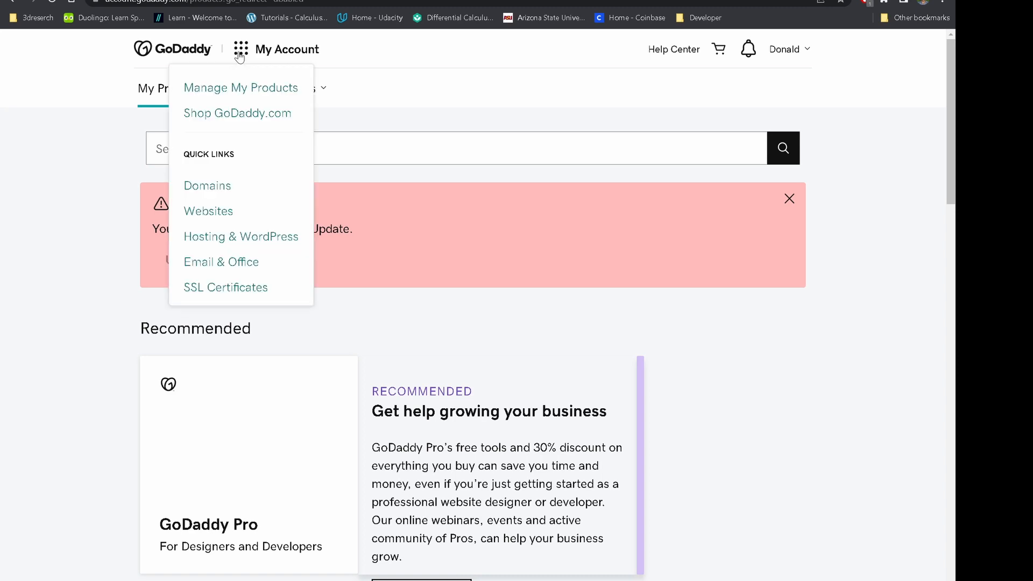
click(239, 243)
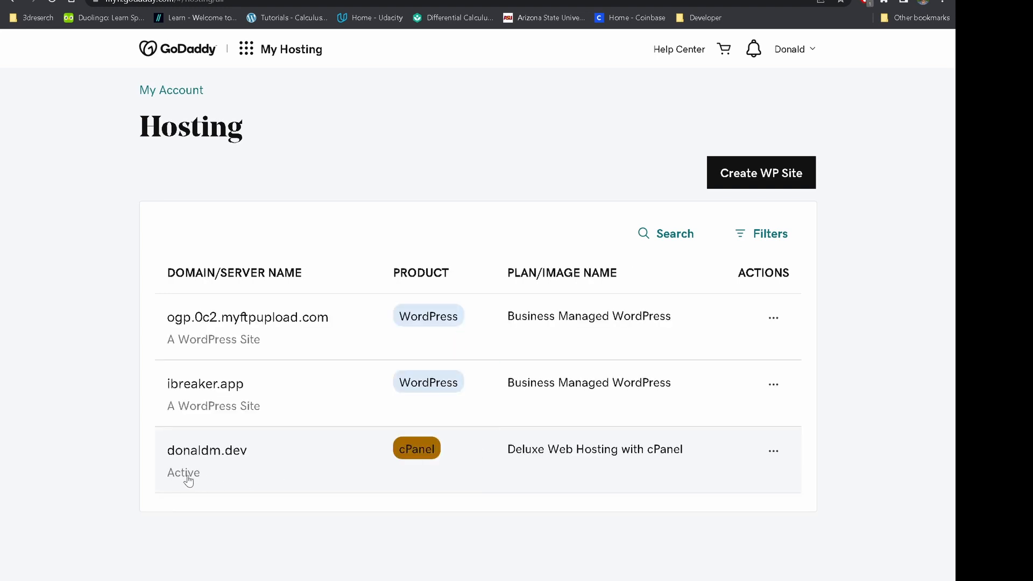
click(774, 453)
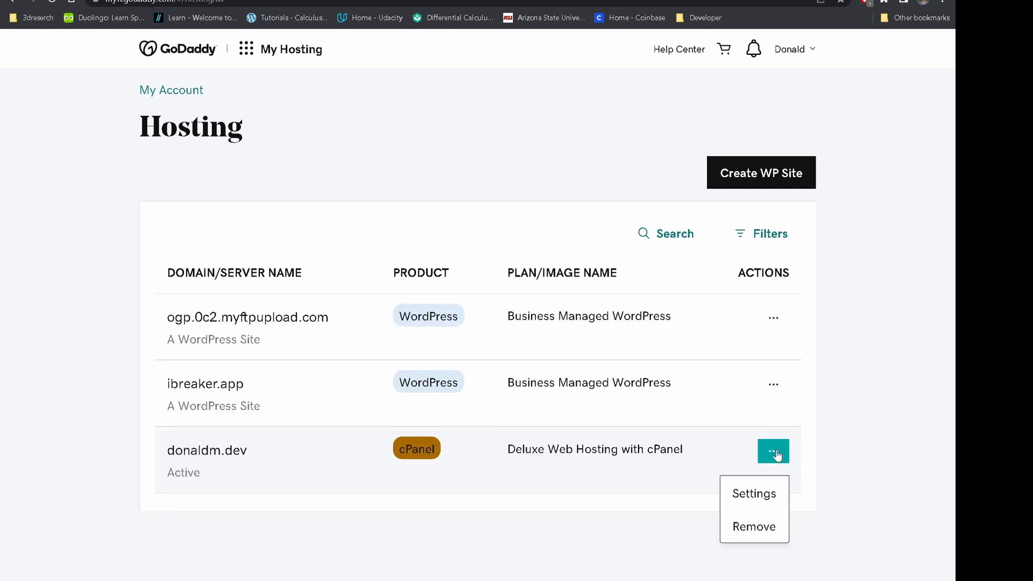
click(769, 498)
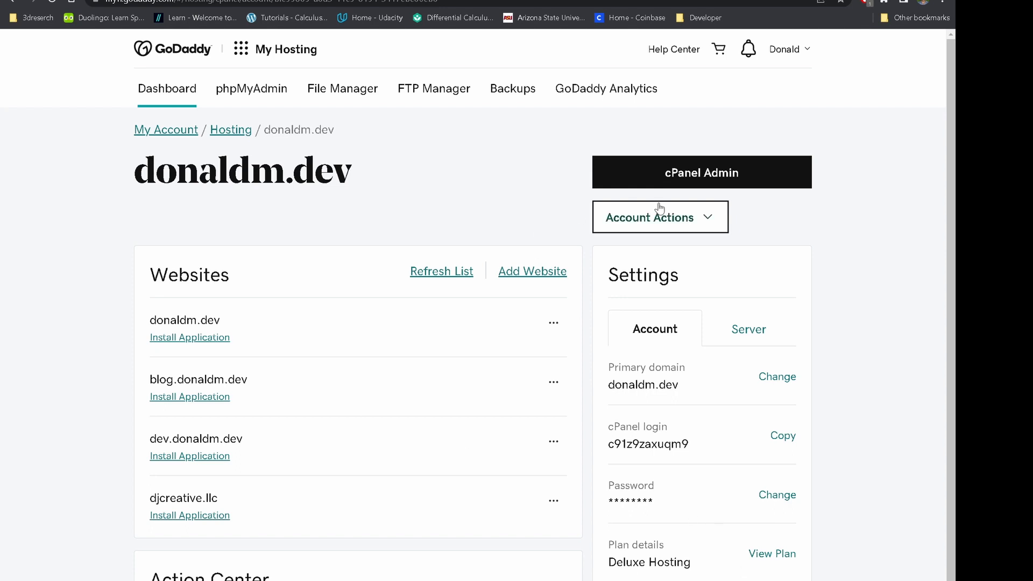
Launch cPanel Admin and look over the Addon Domains page before returning home.
click(713, 175)
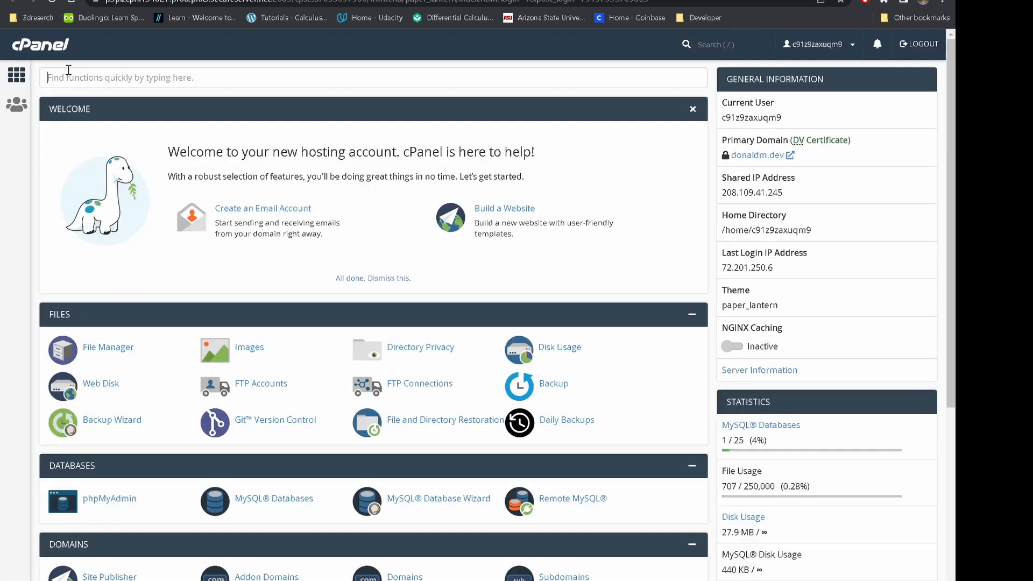
click(68, 70)
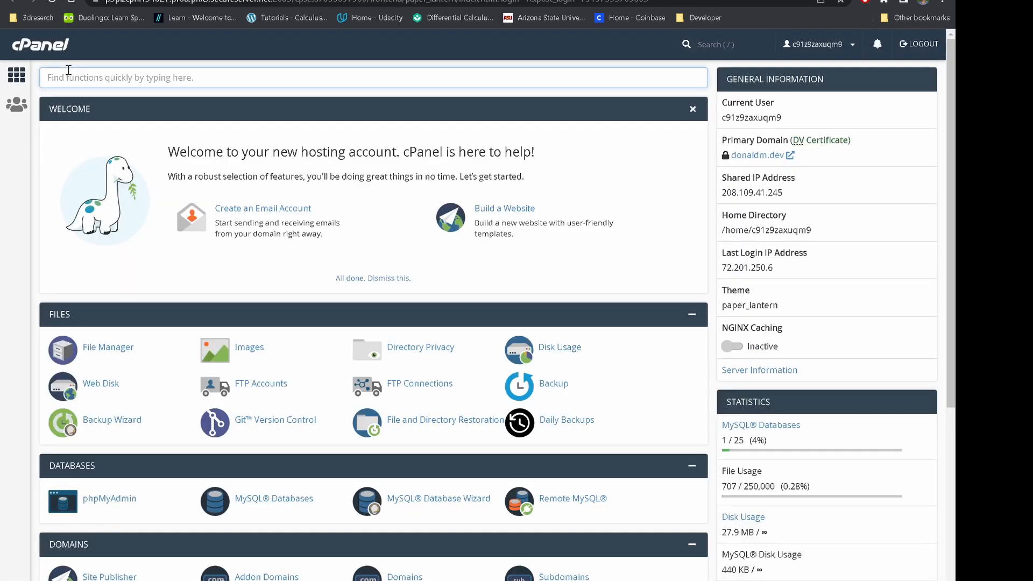
text(addon)
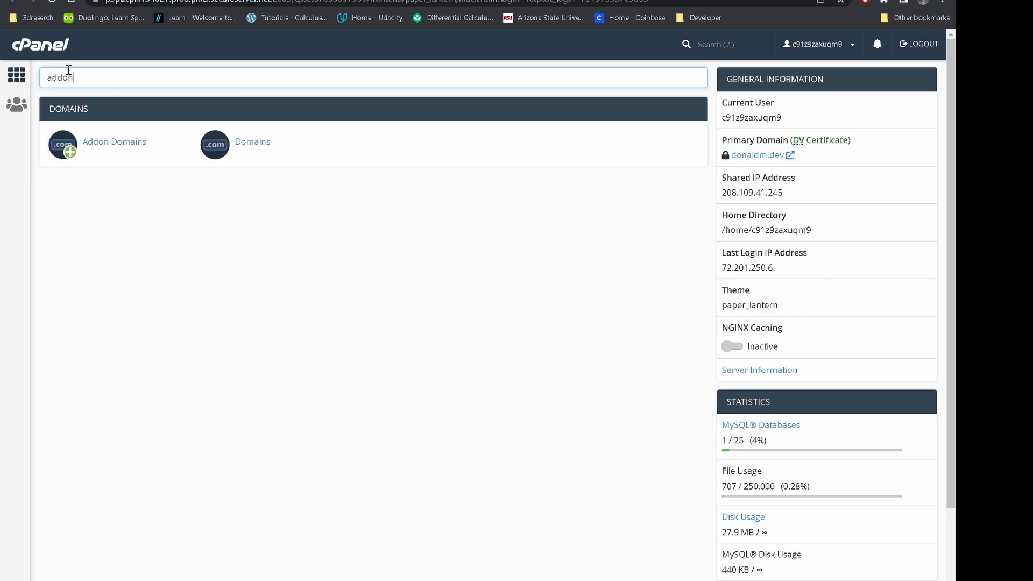
click(107, 143)
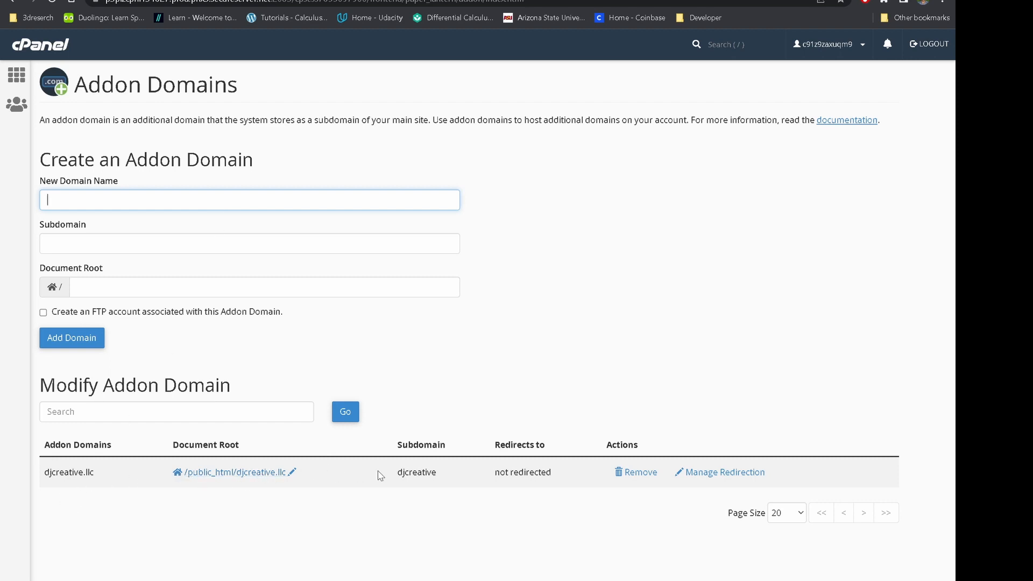
click(42, 49)
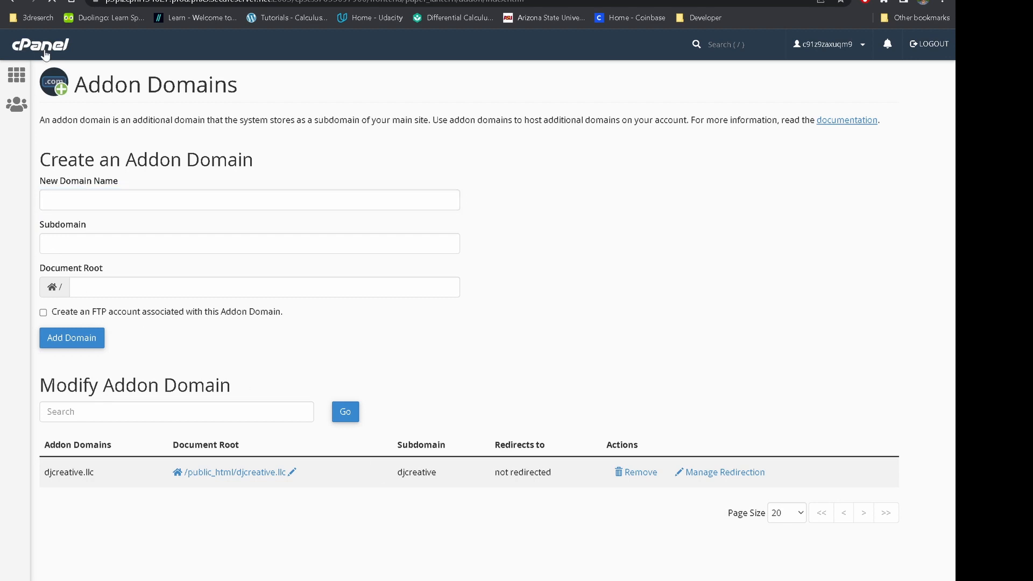
On the Subdomains page, create subdomain 'test' under the djcreative.llc domain.
click(152, 79)
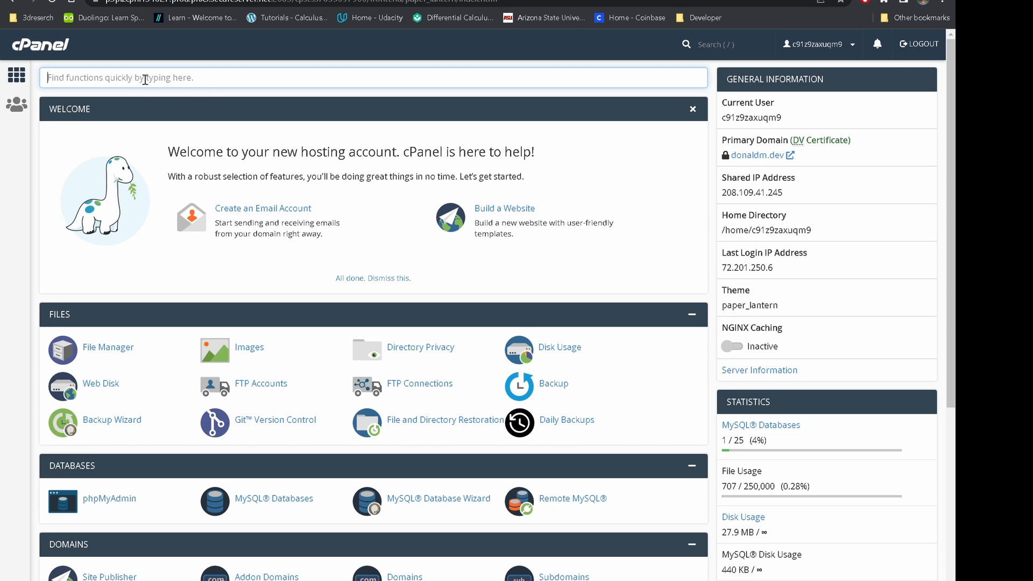
text(sub)
click(269, 143)
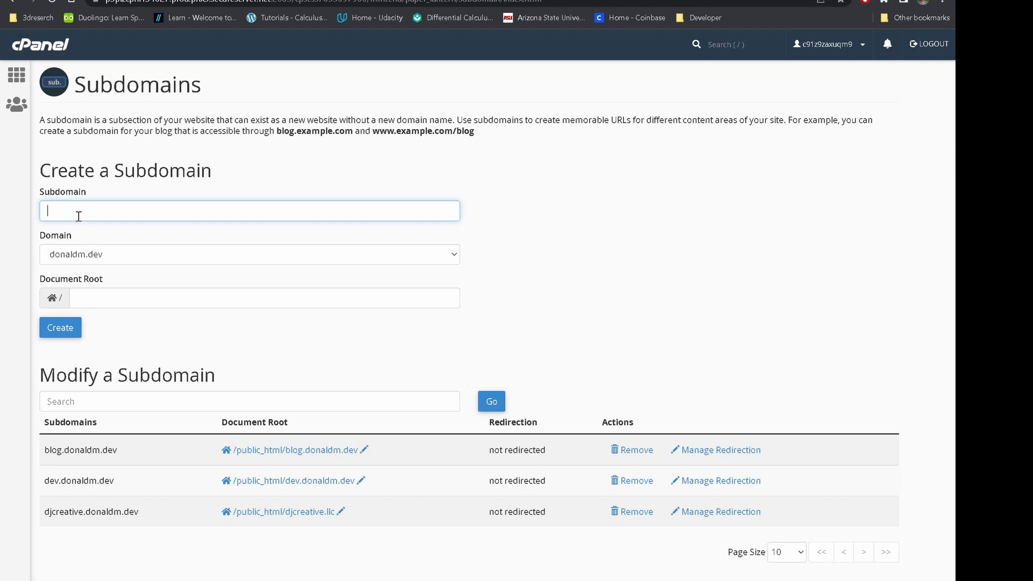
text(test)
key(Tab)
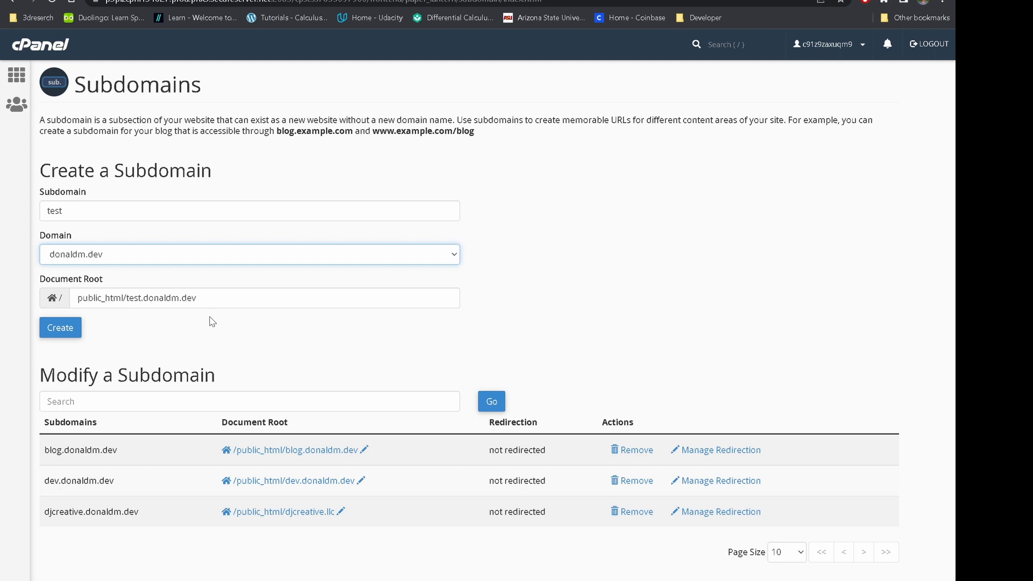
key(Down)
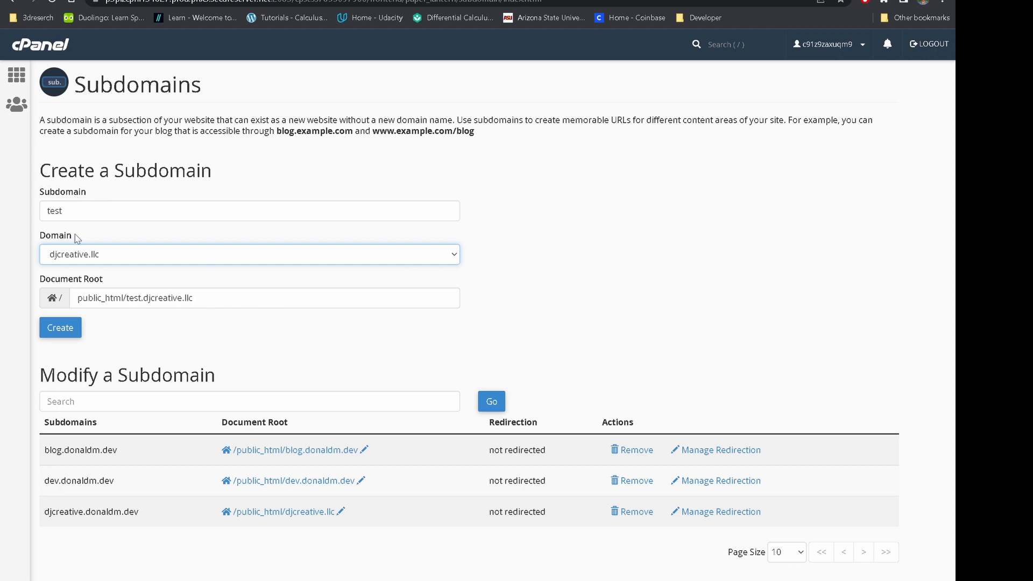
click(61, 338)
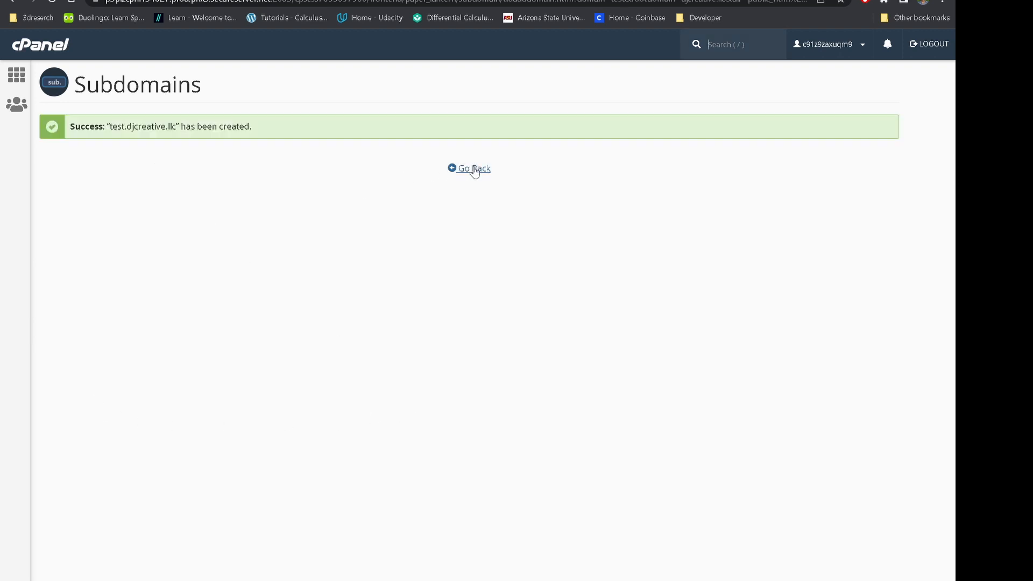
Return to the subdomain list and refresh public_html to show the test.djcreative.llc folder.
click(472, 169)
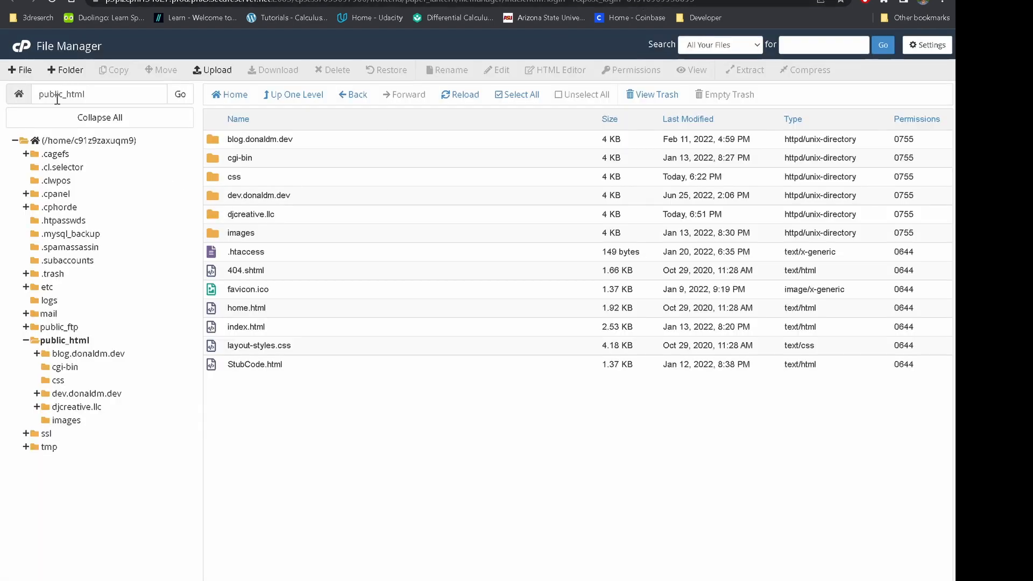
click(65, 340)
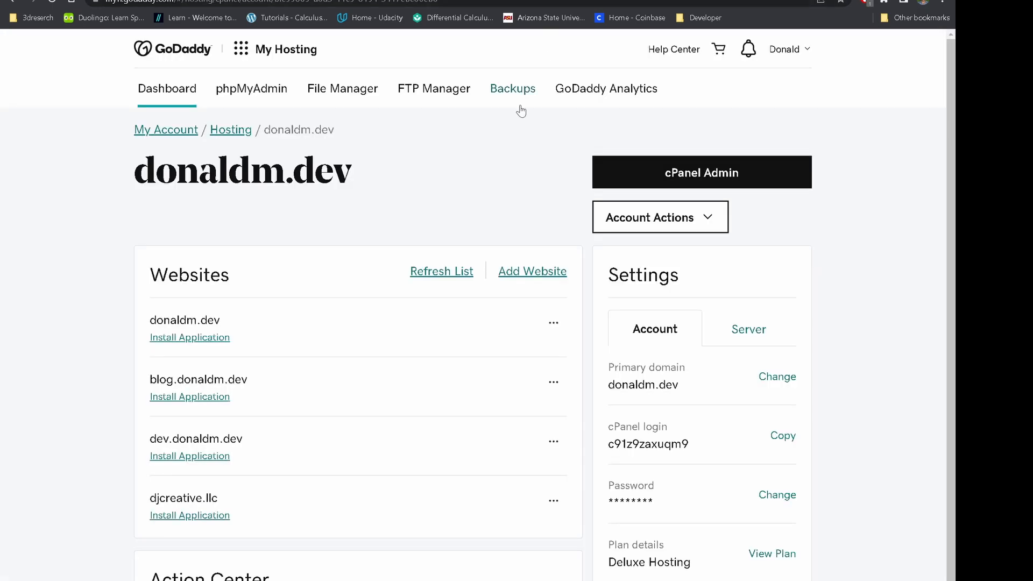
Open Manage DNS for djcreative.llc from the Domains list and scroll to its DNS records.
click(242, 49)
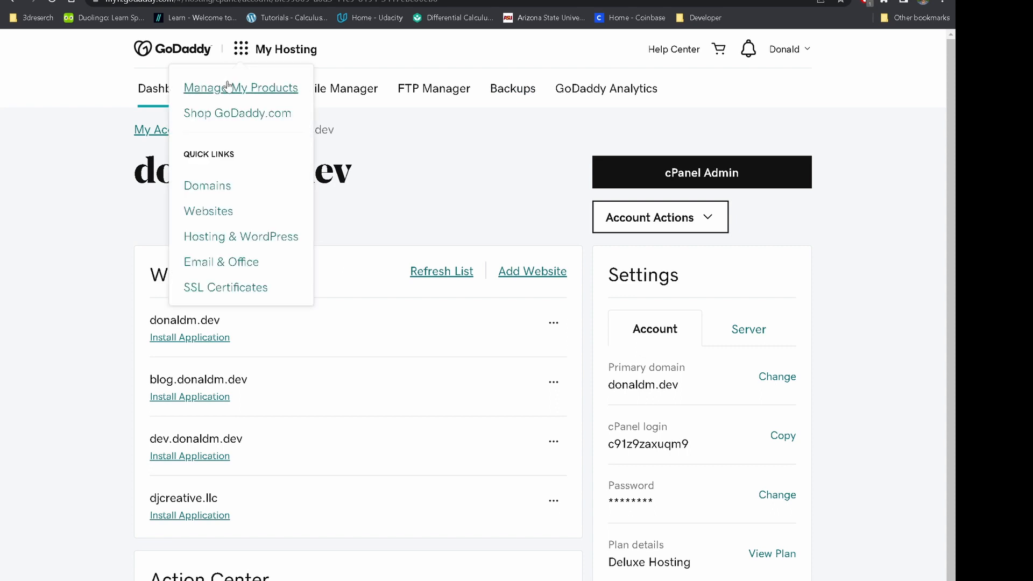
click(210, 187)
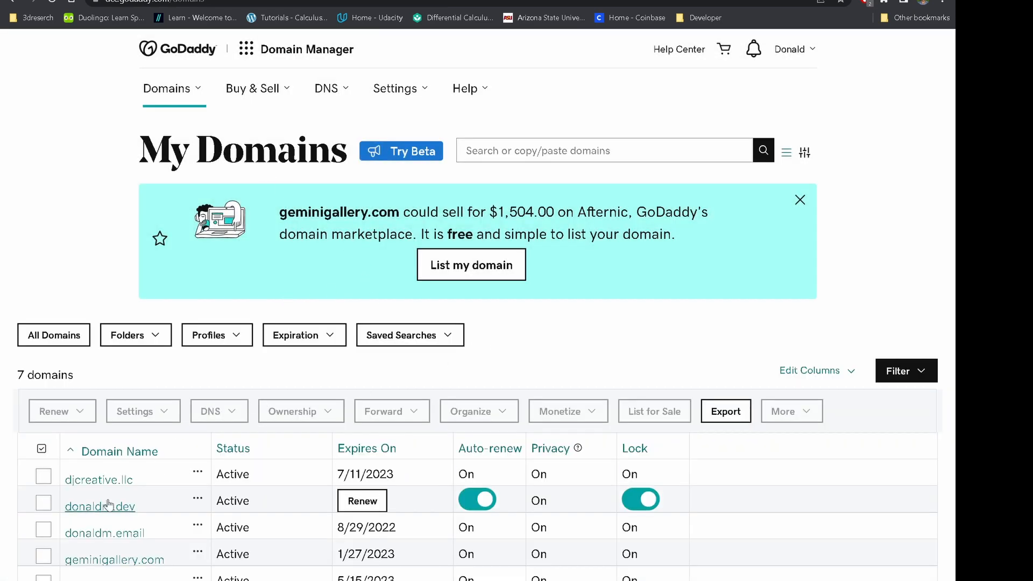
click(197, 473)
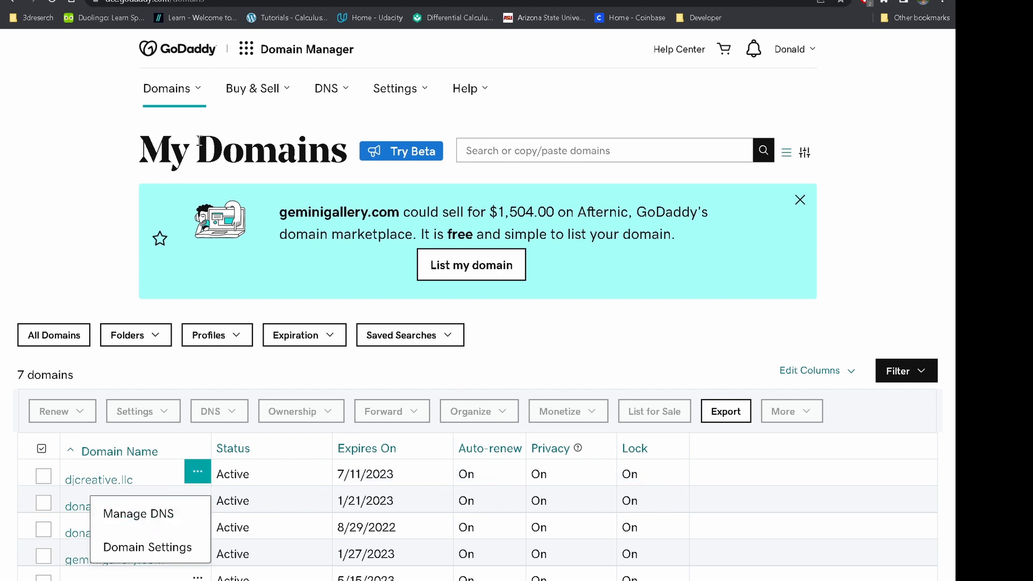
click(170, 526)
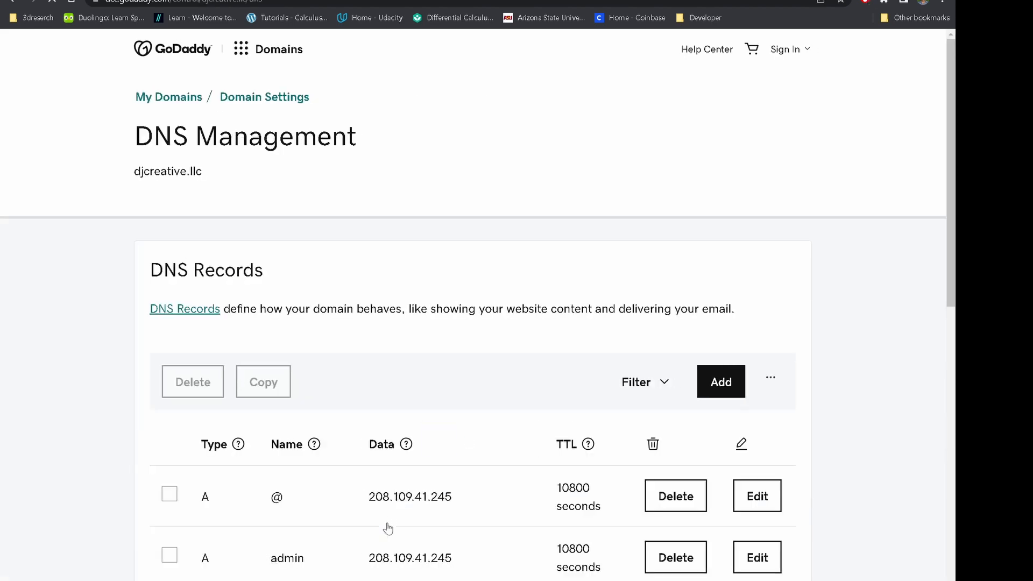
scroll(415, 549, down, 3)
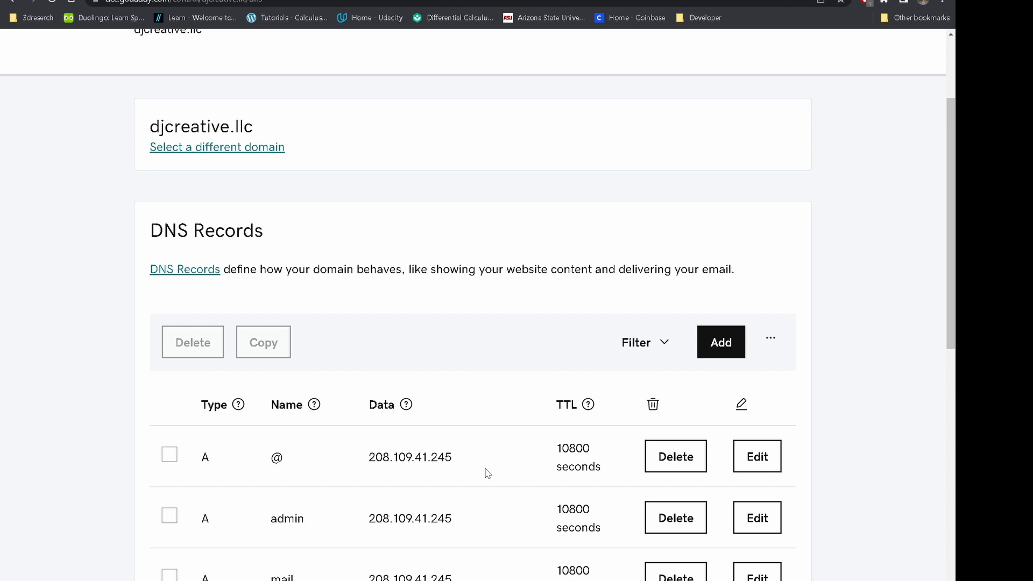
scroll(454, 187, down, 3)
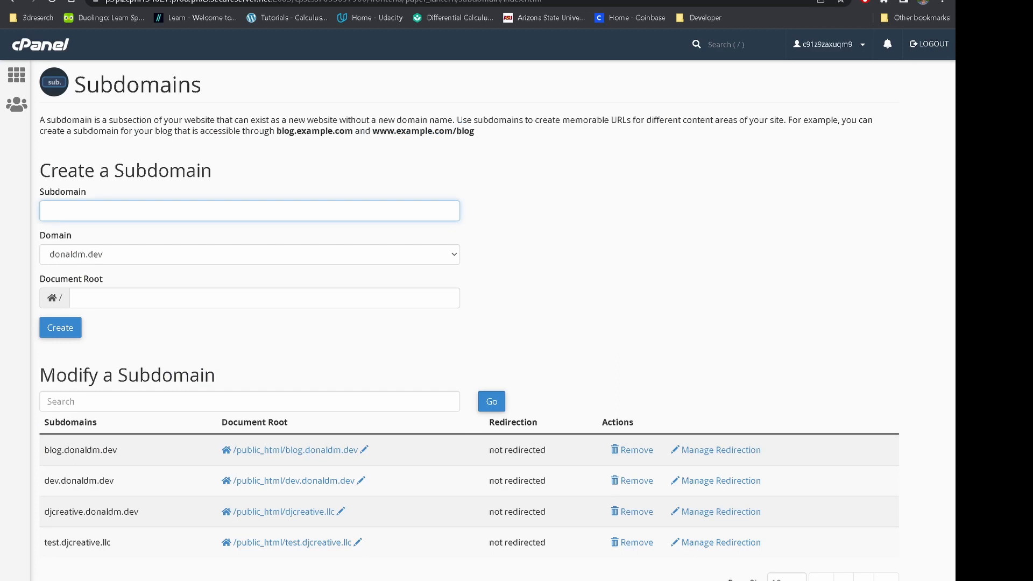
Return to the cPanel home dashboard via the cPanel logo.
click(24, 49)
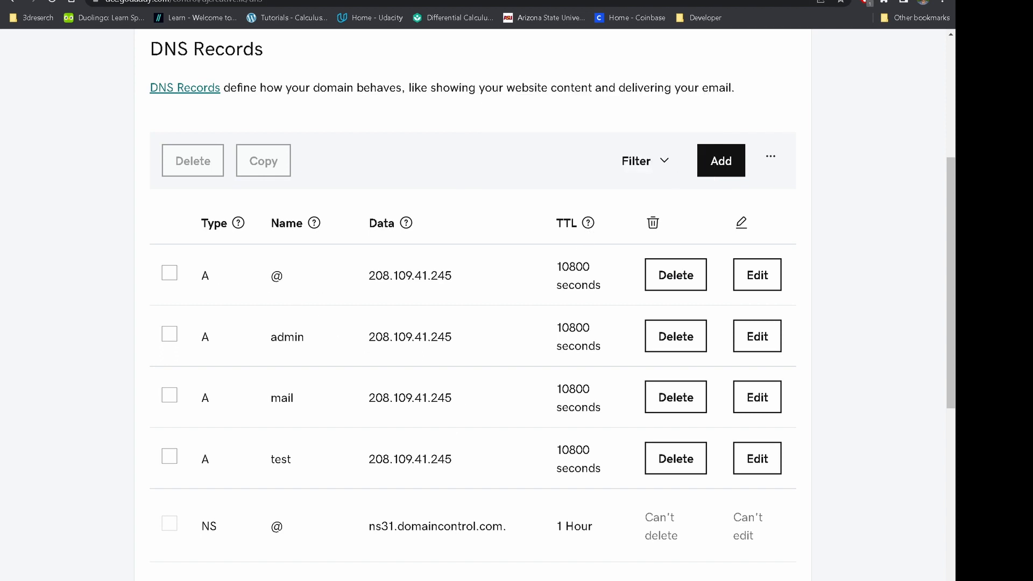
Delete the test A record from djcreative.llc's DNS records and dismiss the success notice.
scroll(447, 460, down, 2)
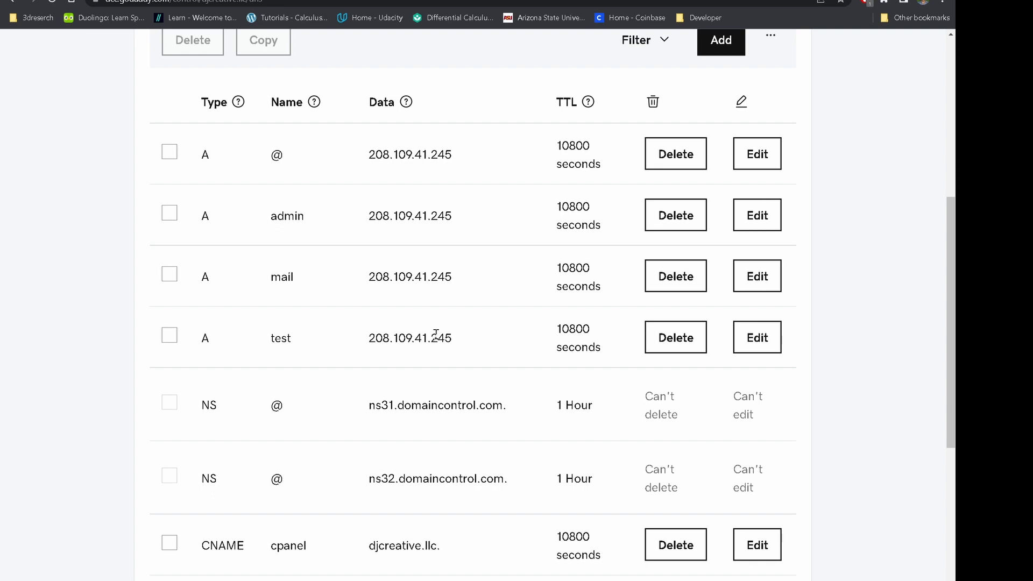
mouse_move(719, 413)
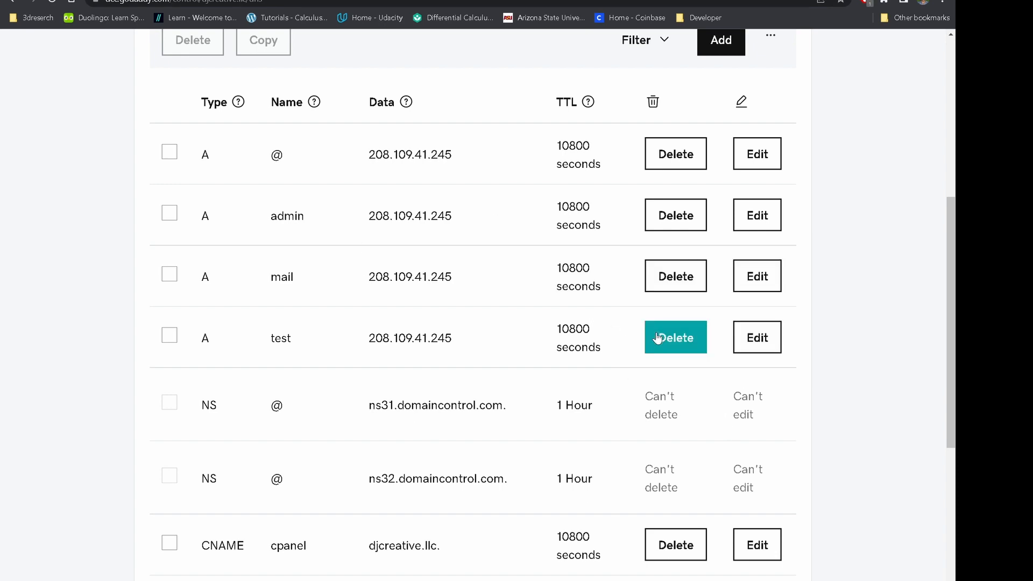
click(656, 337)
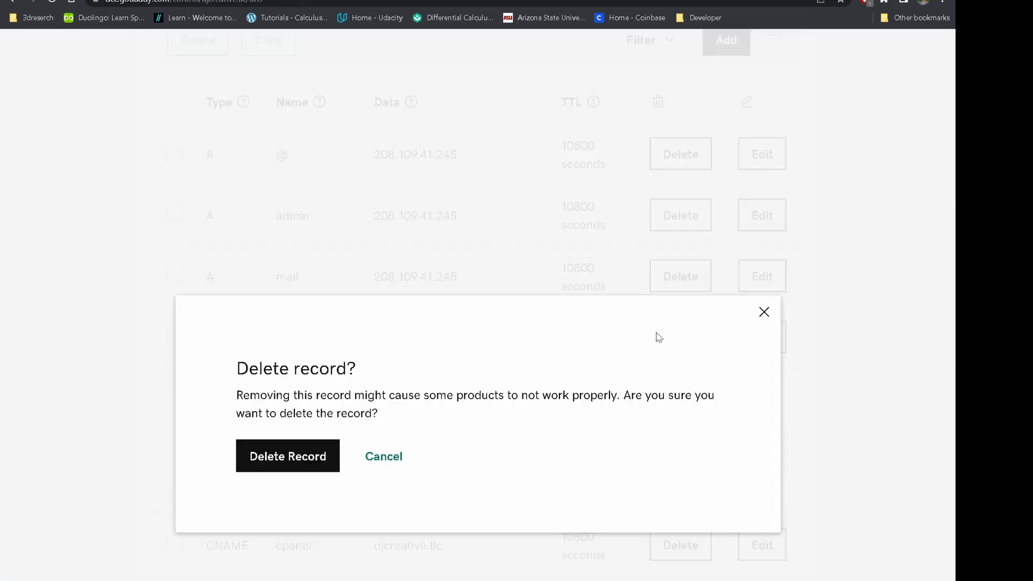
click(253, 461)
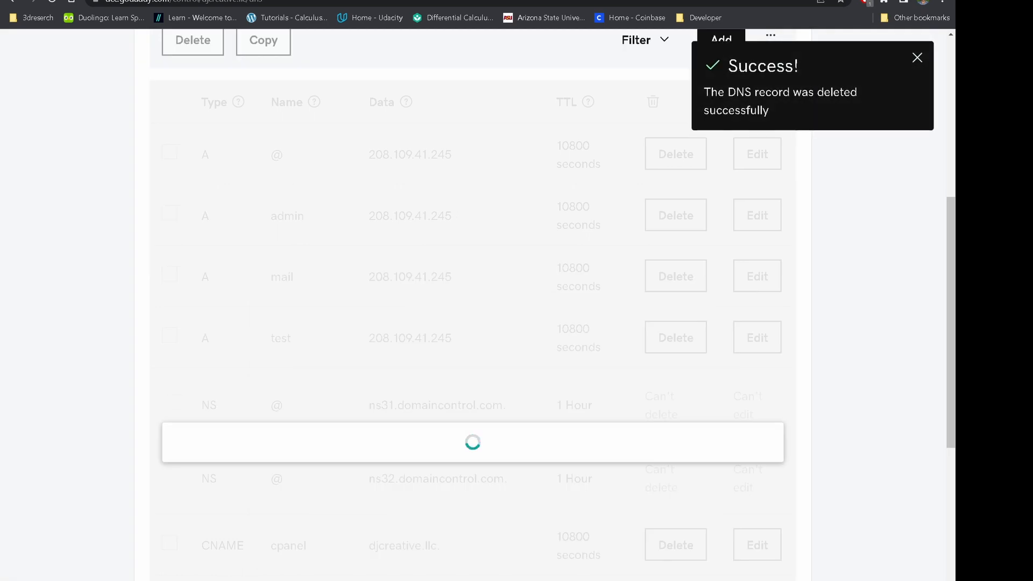
mouse_move(696, 352)
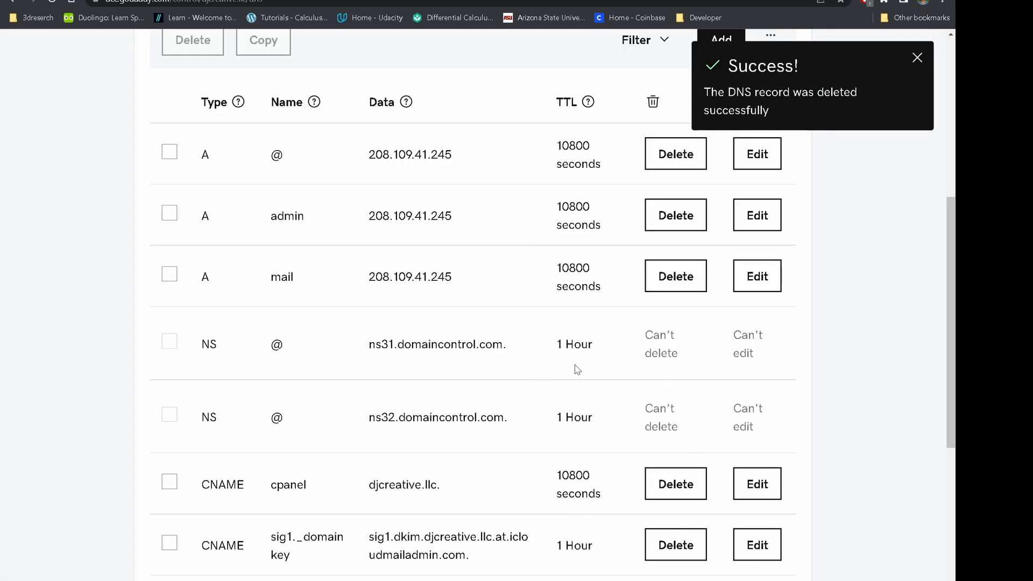
click(917, 58)
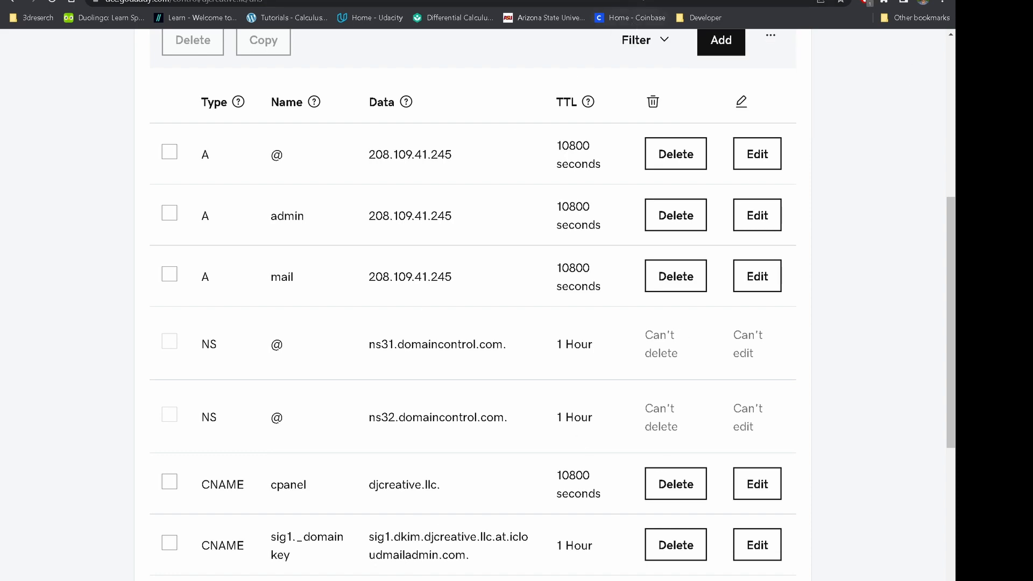
key(ctrl+Tab)
key(ctrl+Tab)
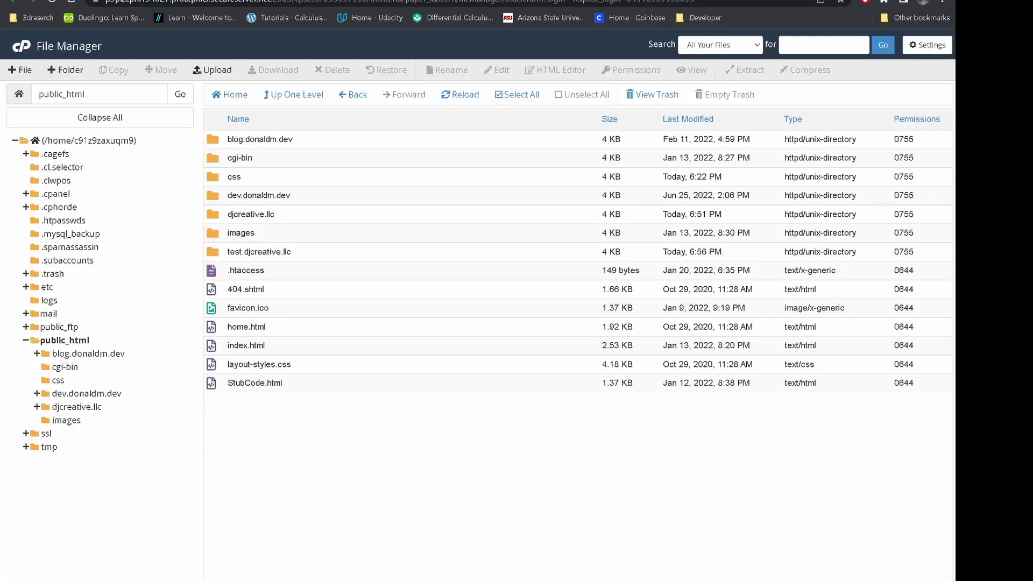
Permanently delete the test.djcreative.llc subdomain from cPanel's Subdomains page and return to the list.
key(ctrl+shift+Tab)
click(366, 72)
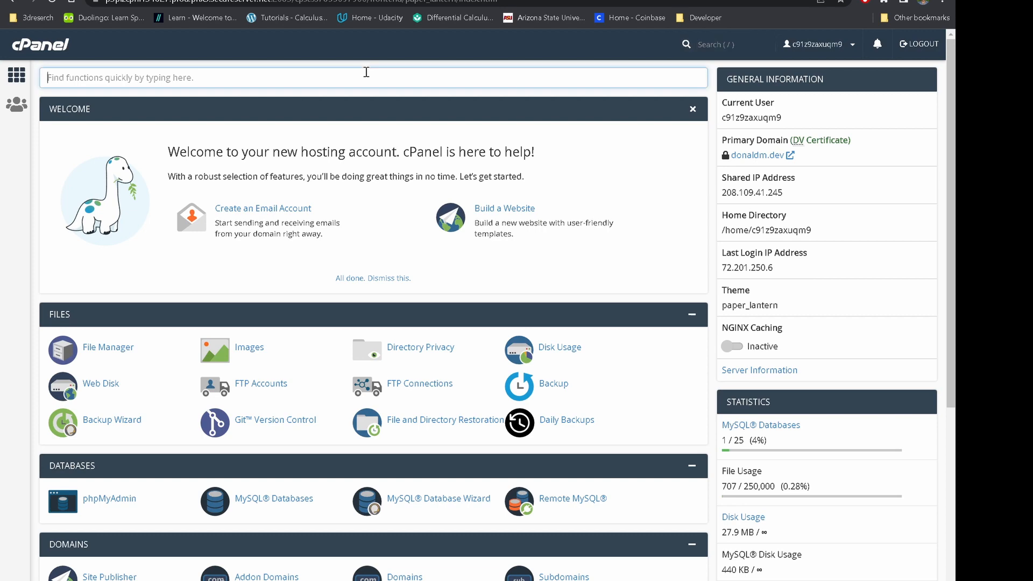
text(sub)
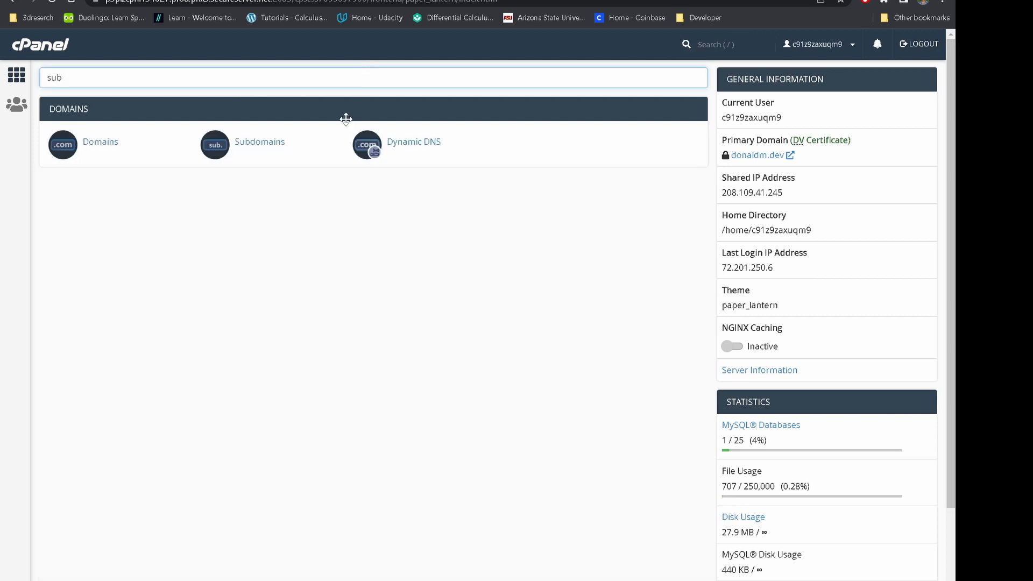
click(251, 148)
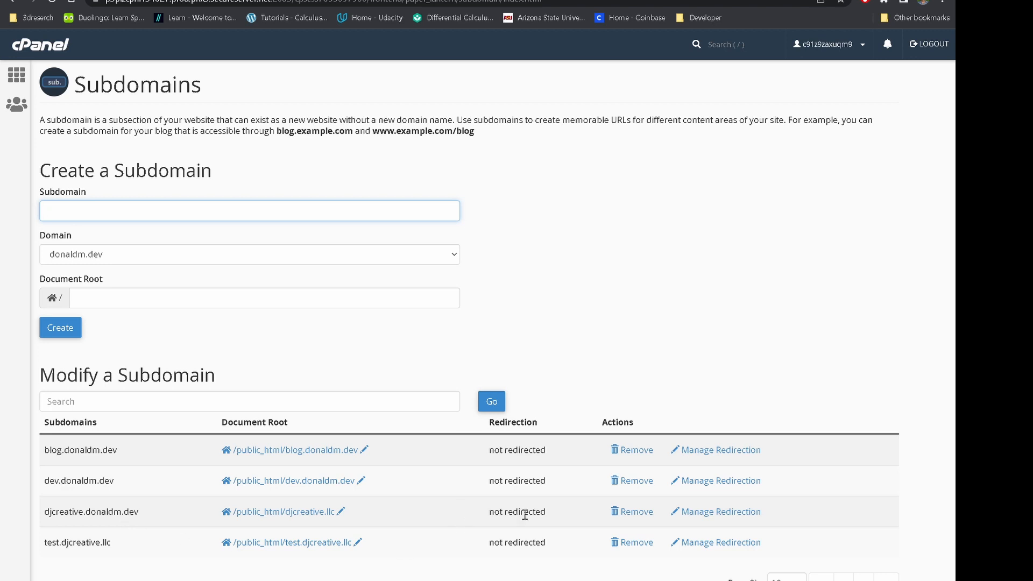
click(637, 542)
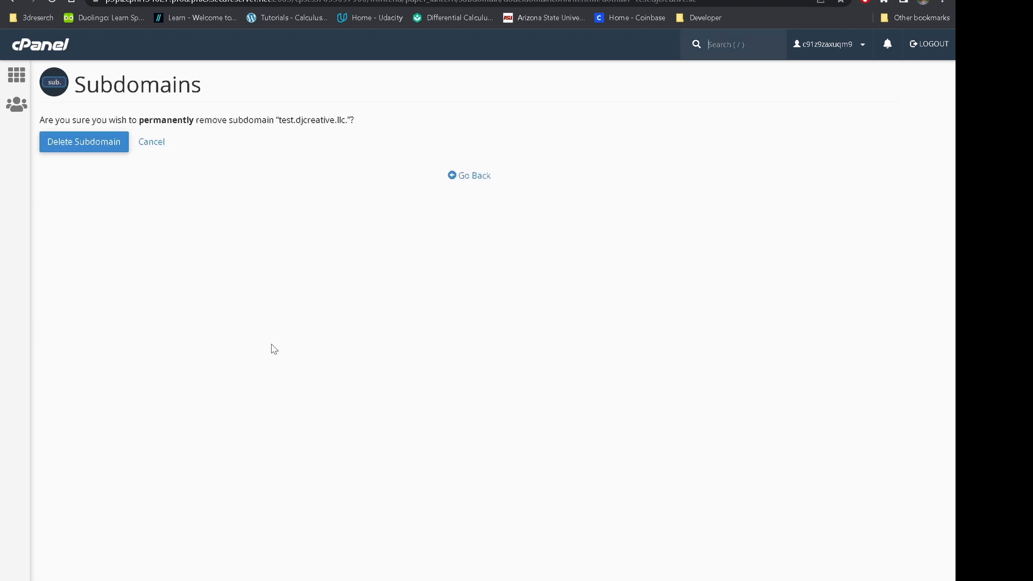
click(77, 149)
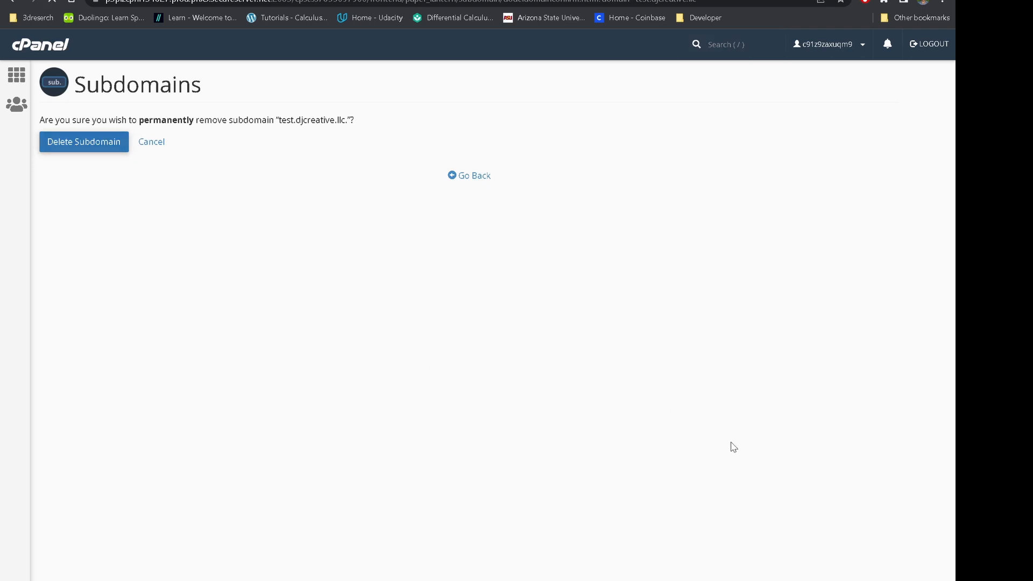
click(470, 169)
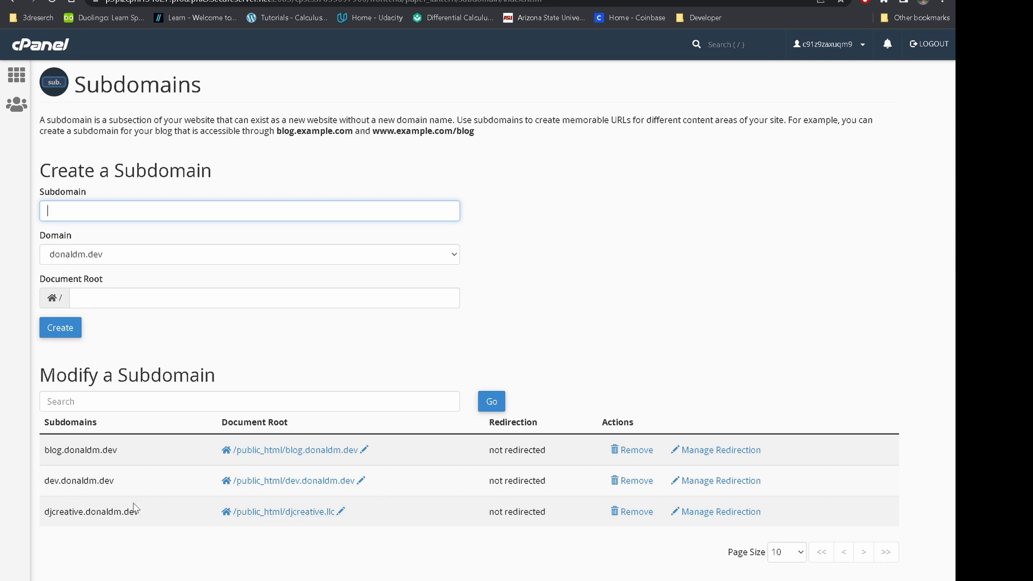
Check the djcreative.llc entry on Addon Domains, then go back to the cPanel home.
click(37, 42)
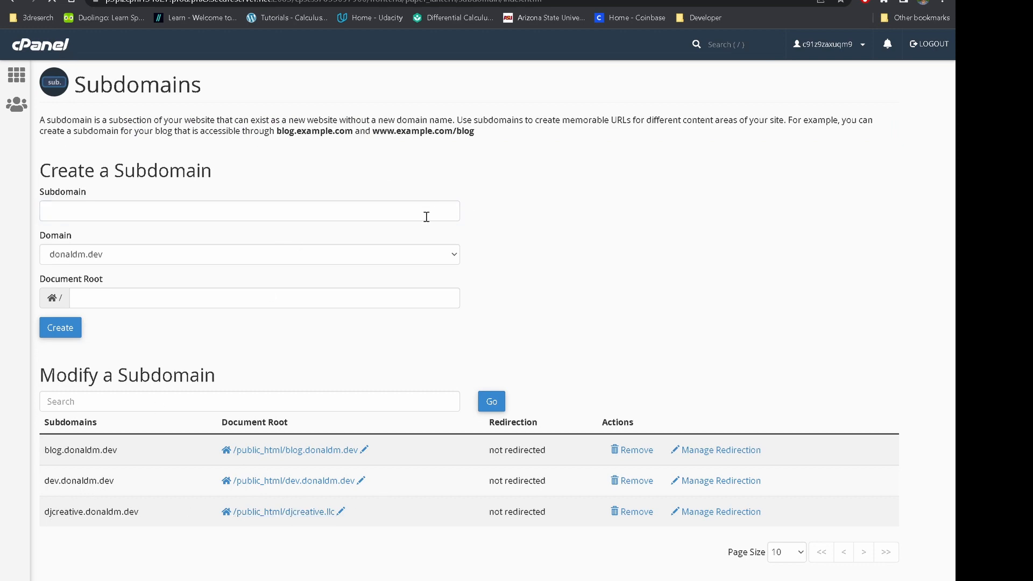
text(add)
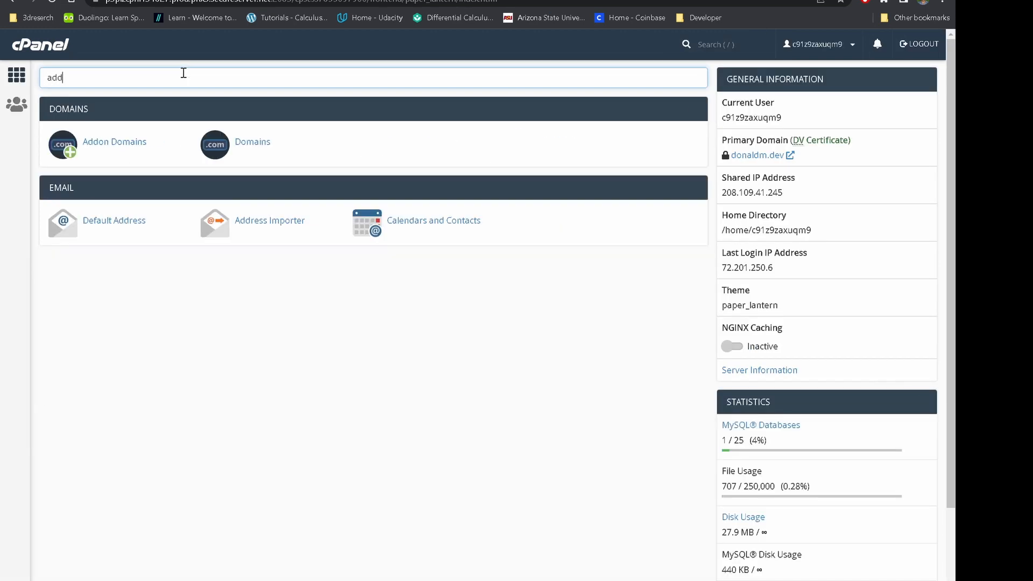
click(114, 142)
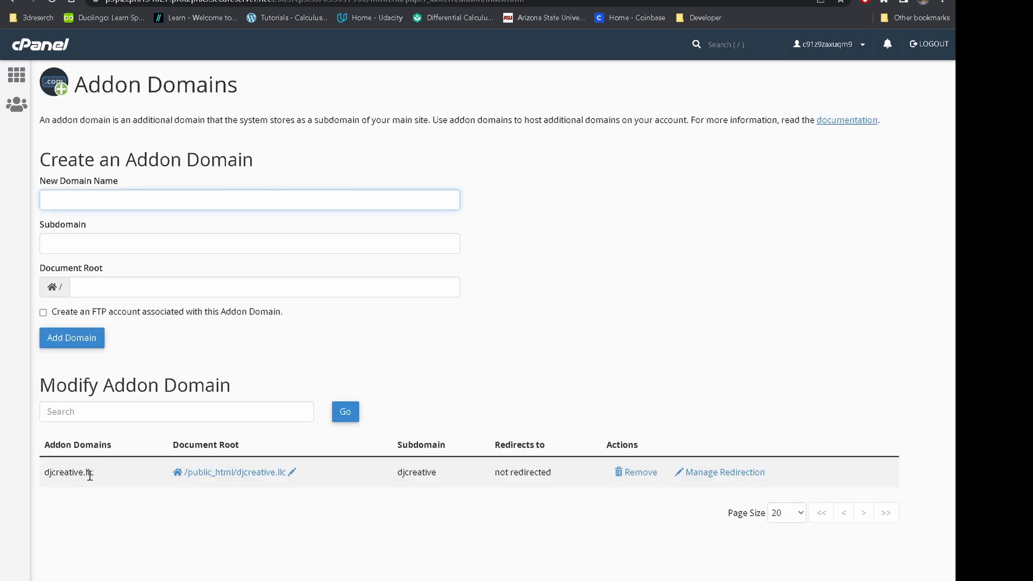
click(44, 56)
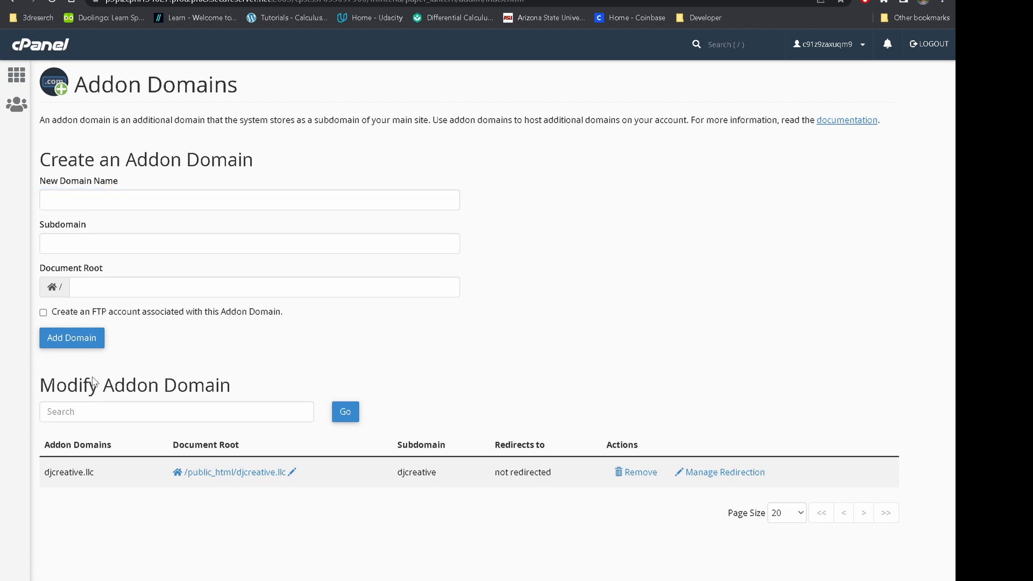
click(34, 45)
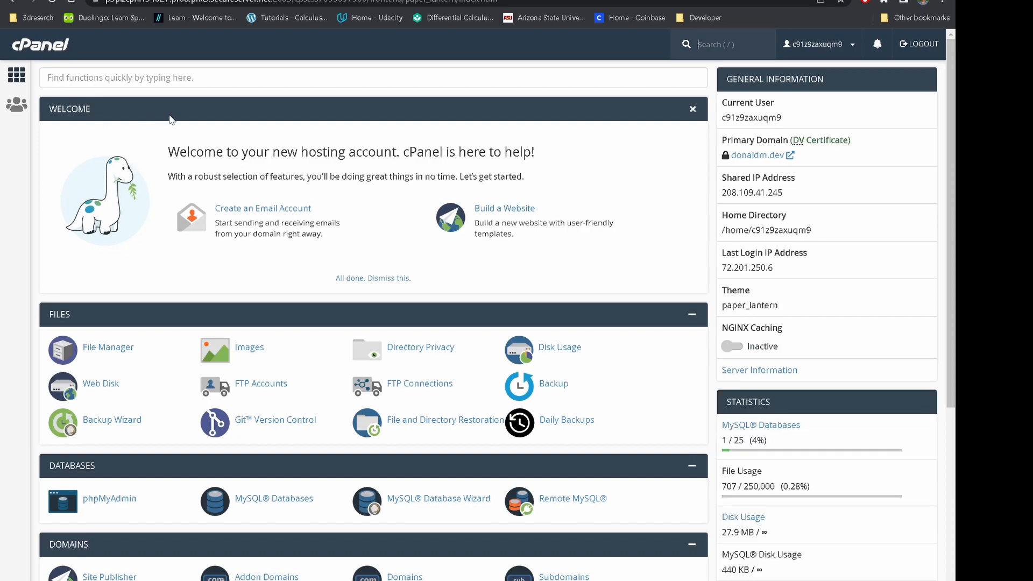
scroll(314, 330, down, 6)
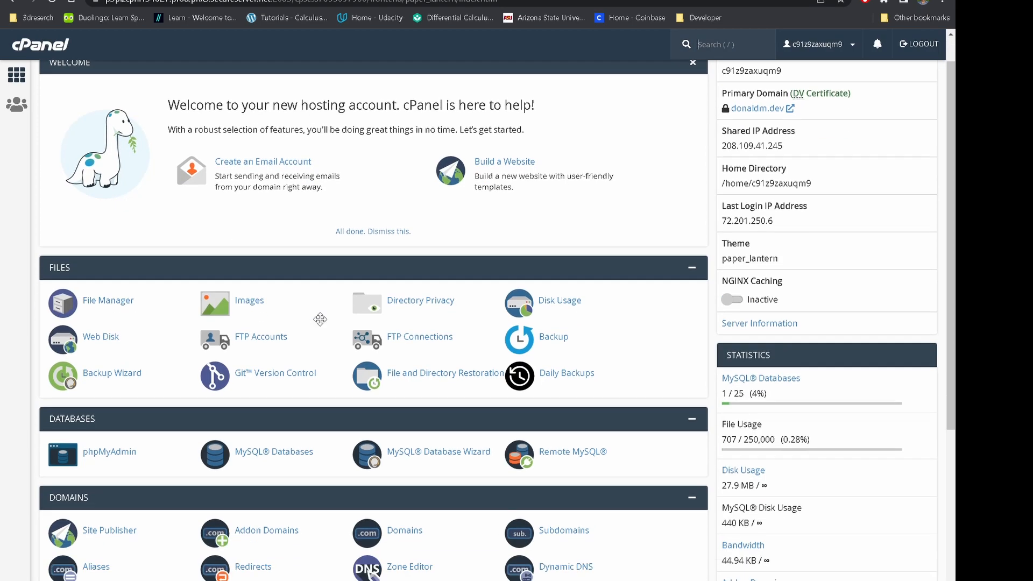
scroll(330, 339, up, 5)
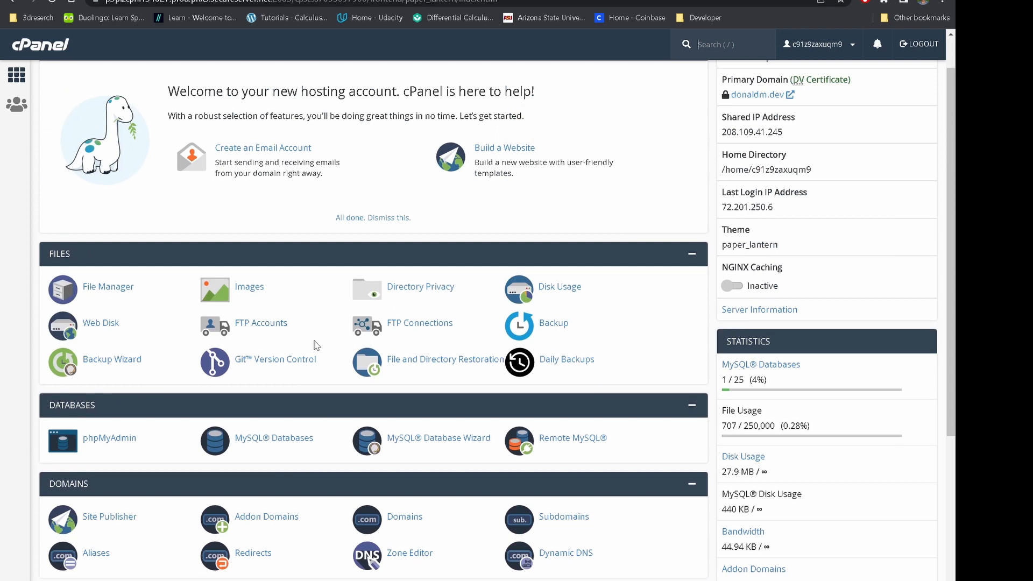
scroll(317, 345, up, 1)
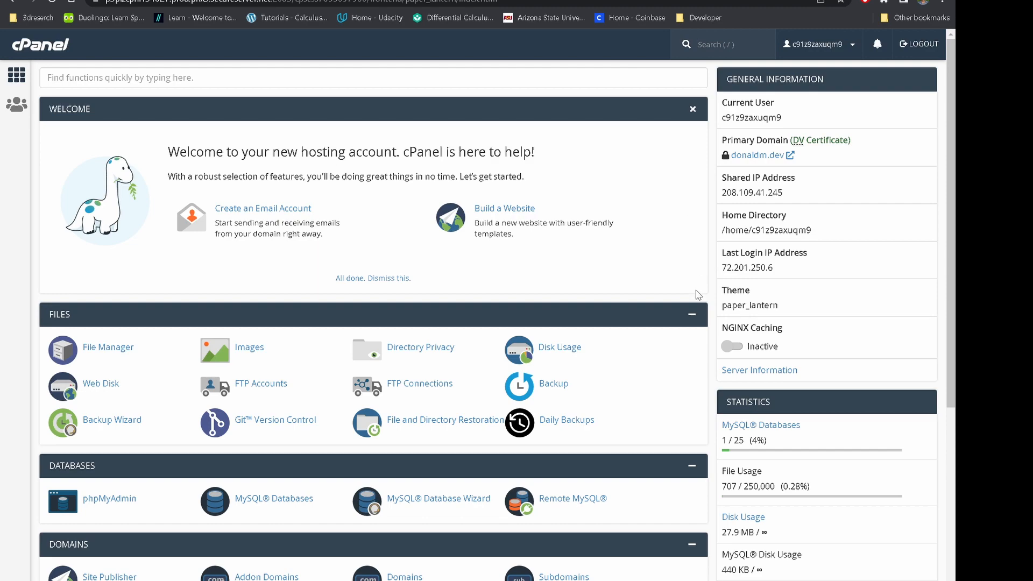
scroll(699, 294, down, 10)
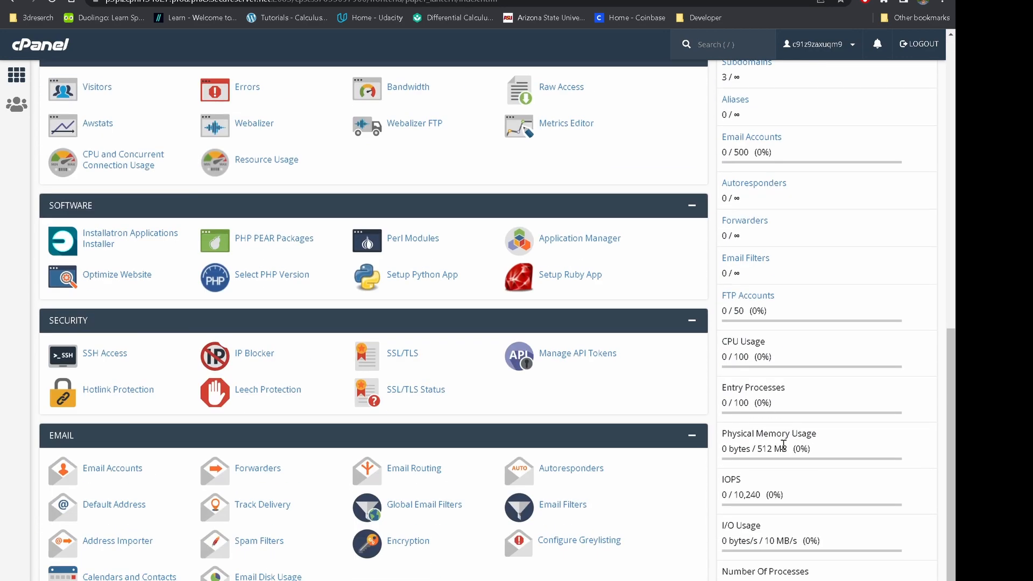
scroll(784, 444, up, 10)
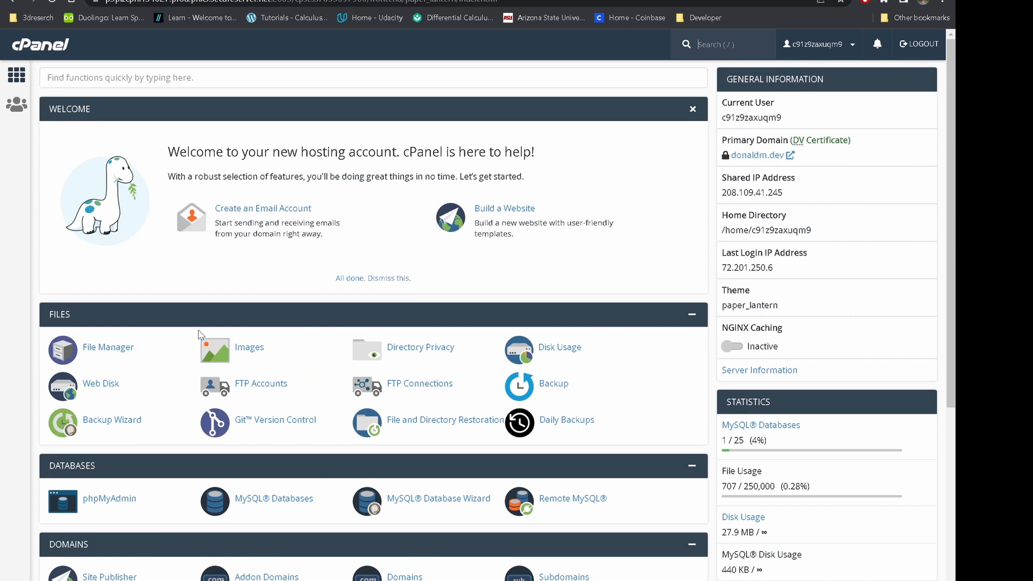
click(183, 78)
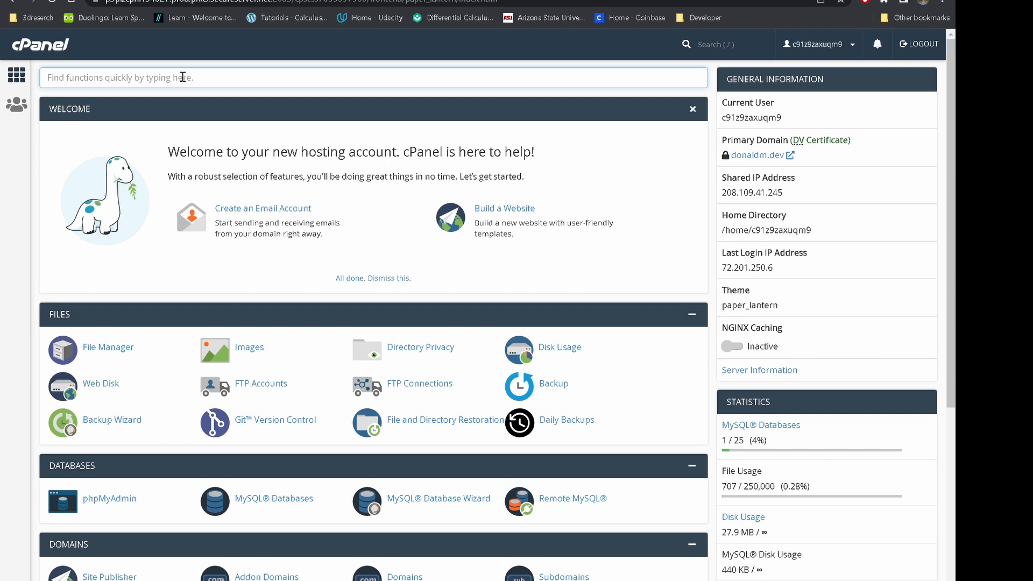
Search 'ins' to open Installatron Applications Installer and select the WordPress application.
text(intal)
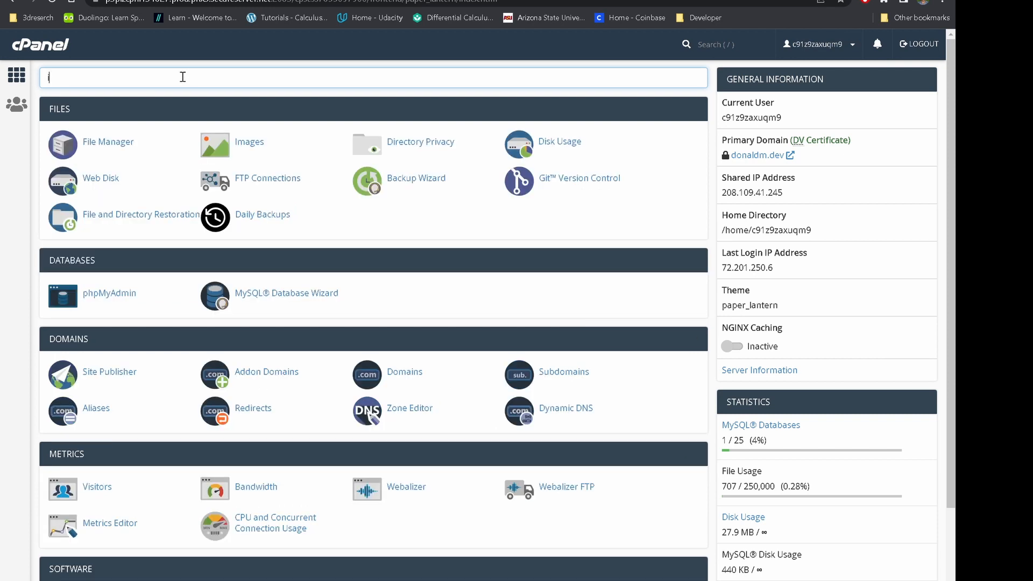
key(BackSpace)
key(BackSpace)
text(s)
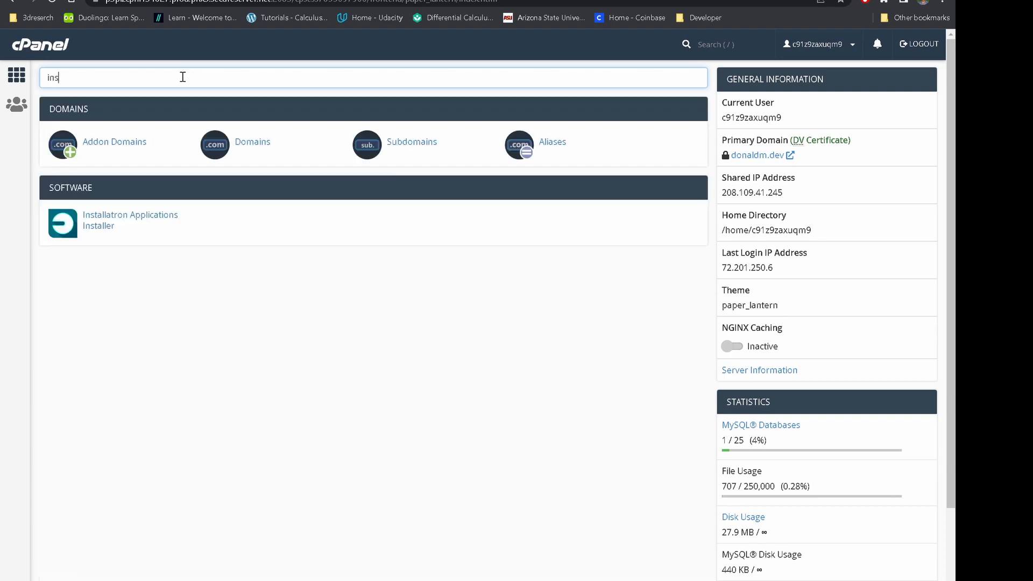
click(105, 222)
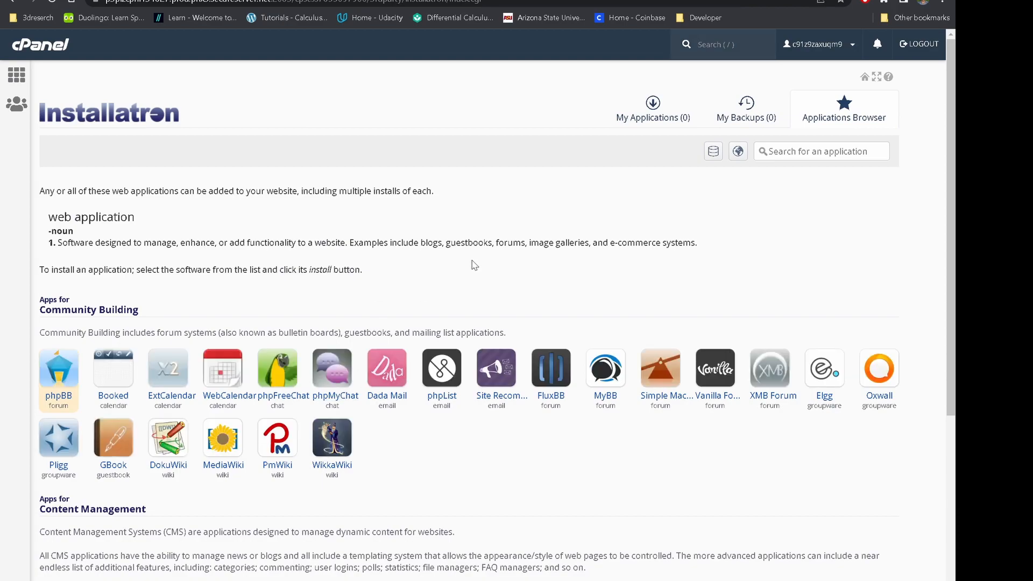
scroll(523, 397, down, 6)
scroll(521, 393, down, 7)
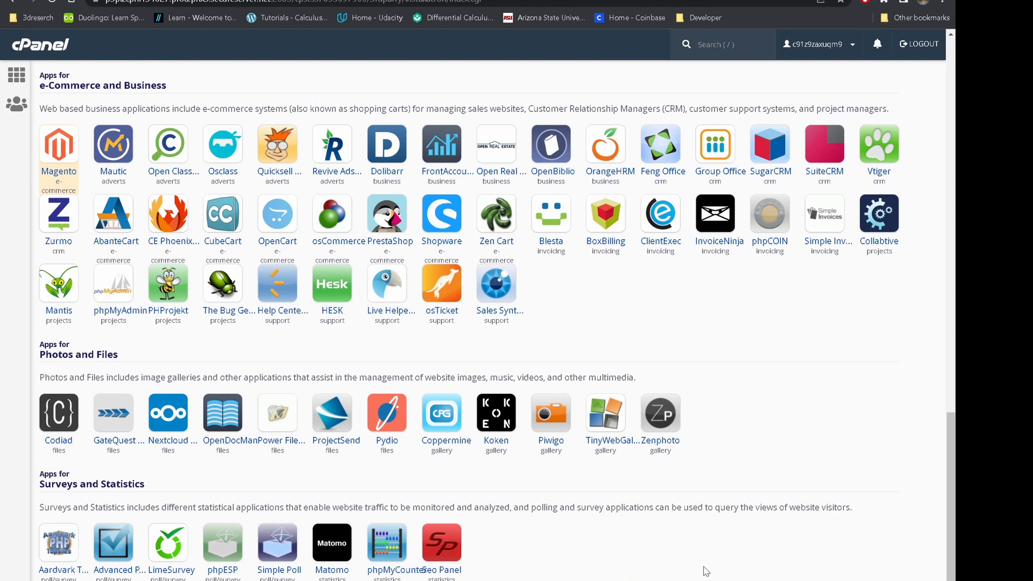
scroll(772, 490, up, 5)
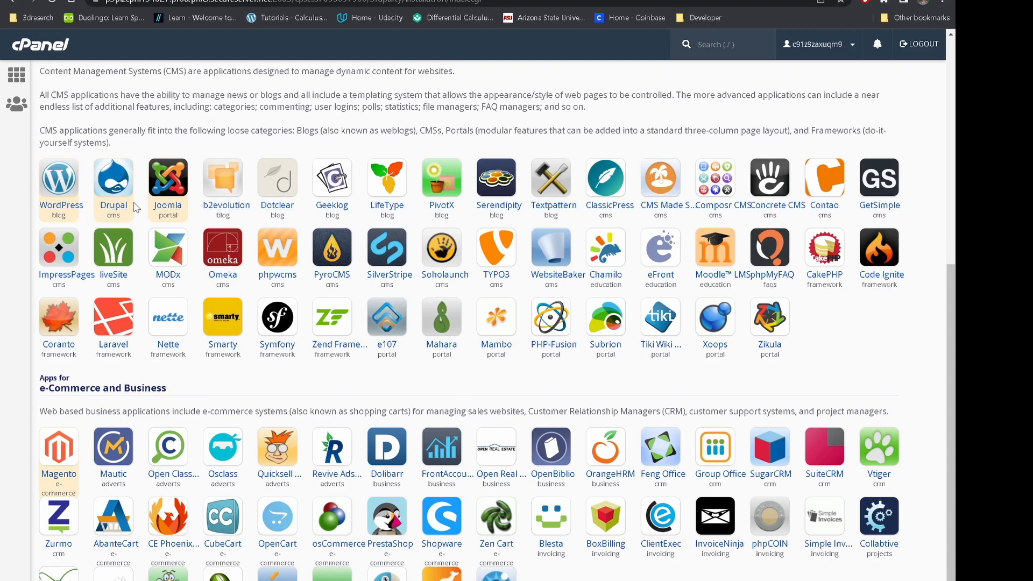
click(206, 192)
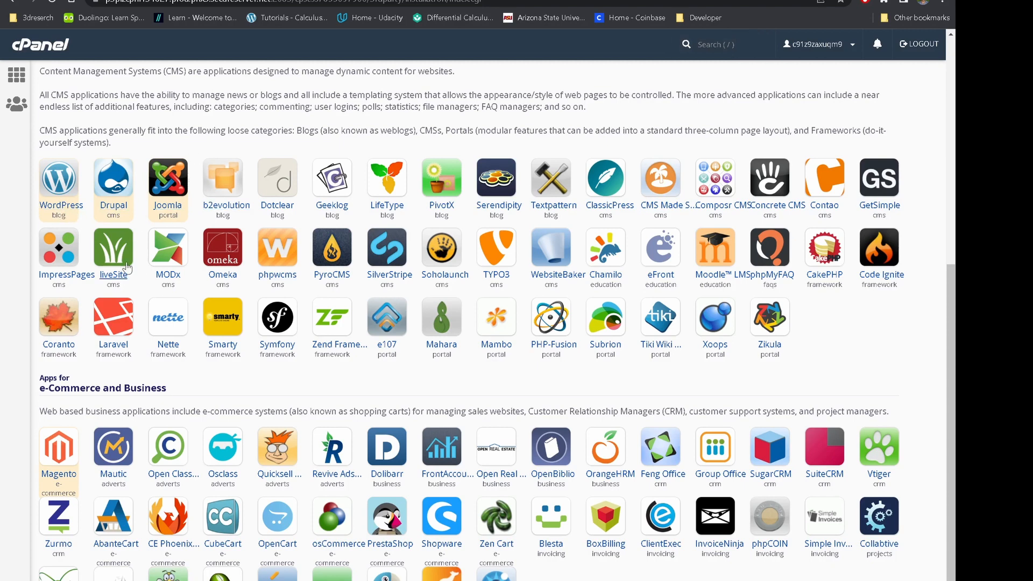
click(52, 210)
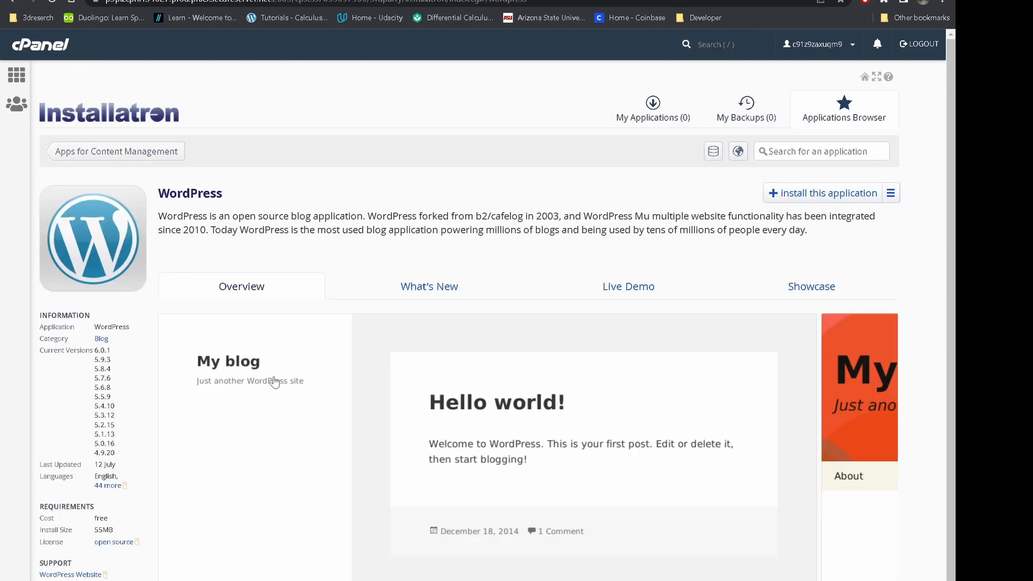
Start a new WordPress installation and open the Domain dropdown to see available domains.
click(799, 196)
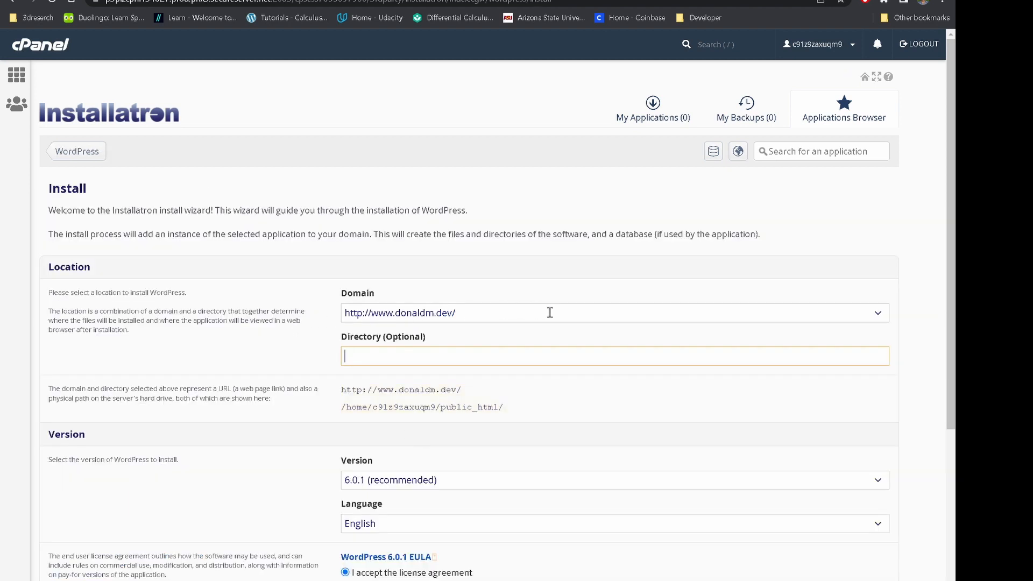
click(880, 311)
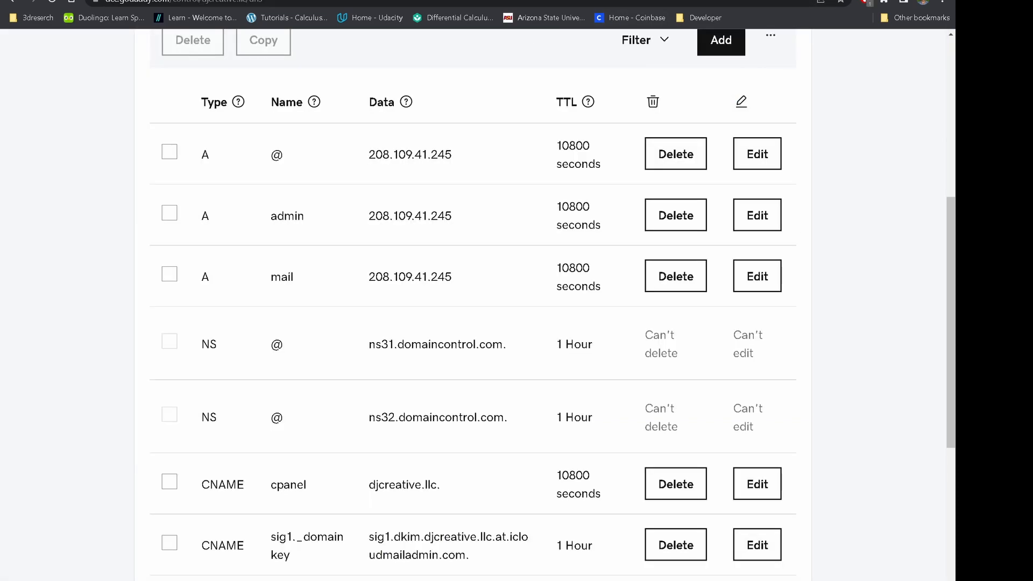
Scroll through djcreative.llc's DNS records to check that www and the other CNAMEs point to djcreative.llc.
scroll(345, 482, down, 6)
scroll(371, 493, up, 10)
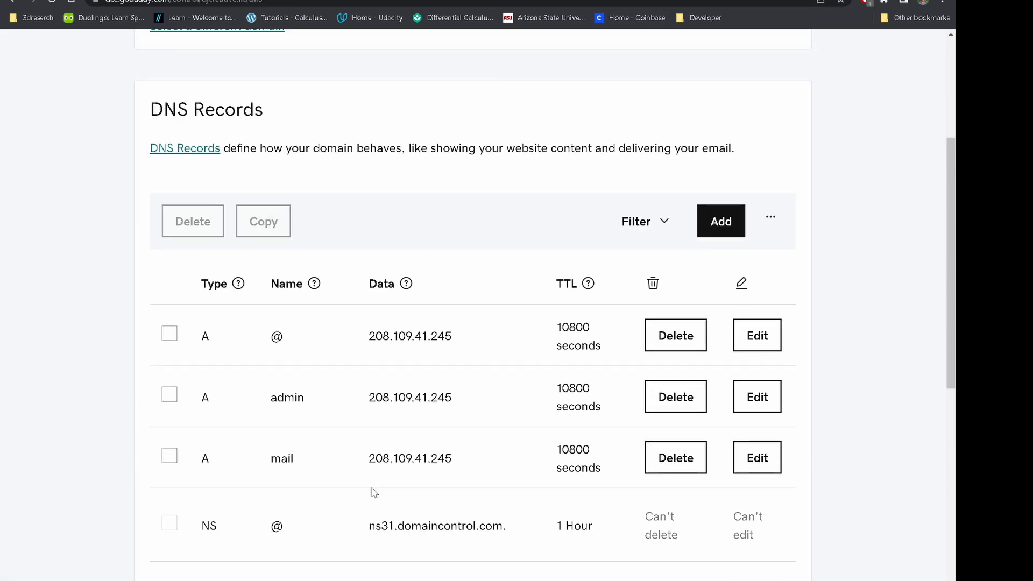
scroll(375, 492, down, 7)
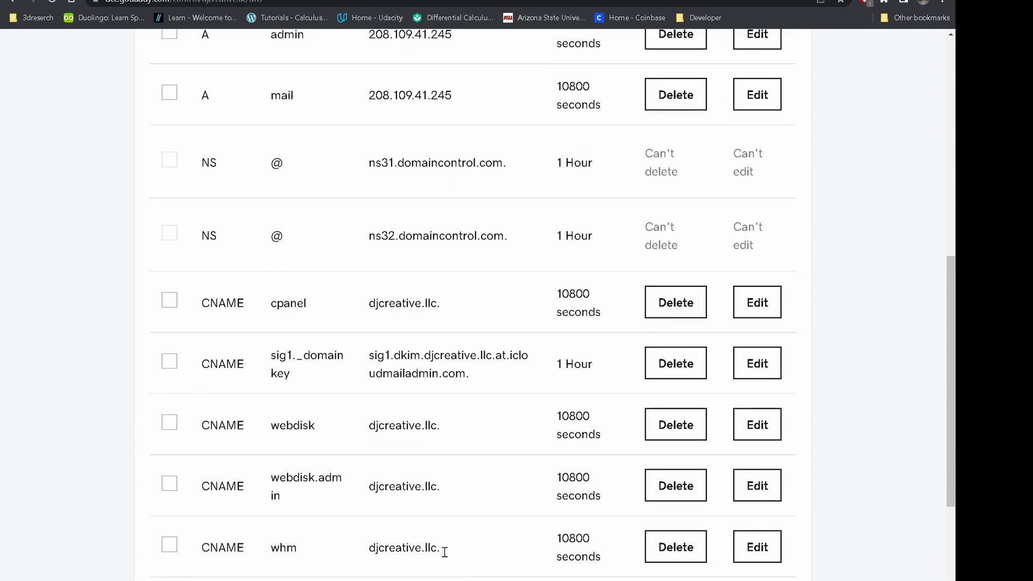
scroll(473, 305, down, 6)
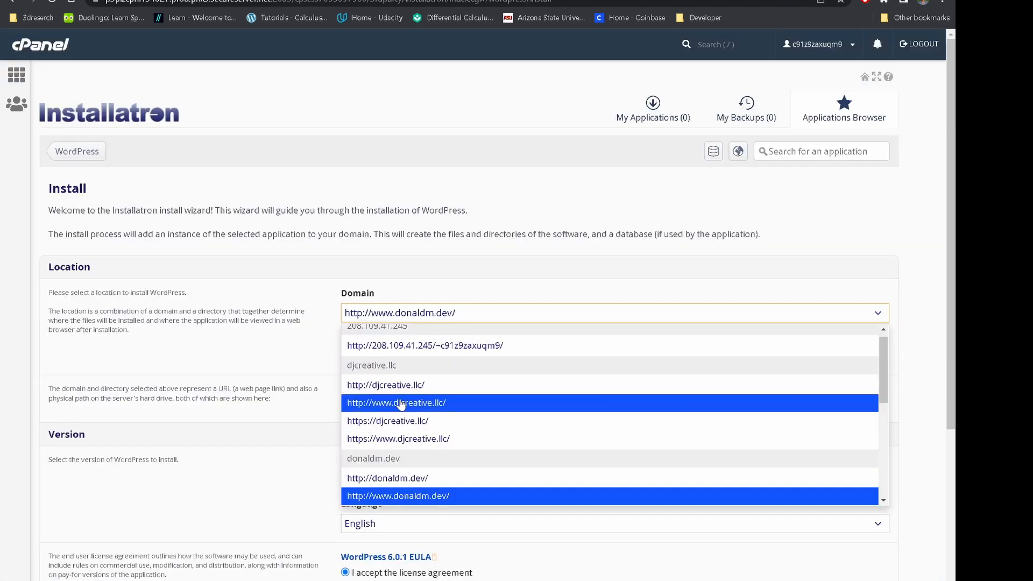
Set the WordPress install domain to djcreative.llc and leave the Directory (Optional) field empty.
click(402, 386)
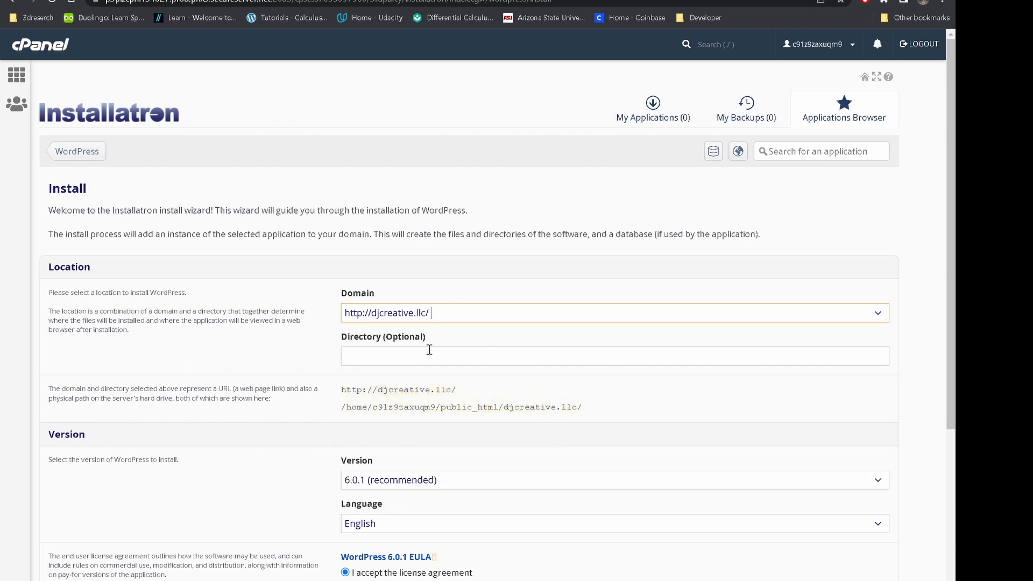
click(478, 356)
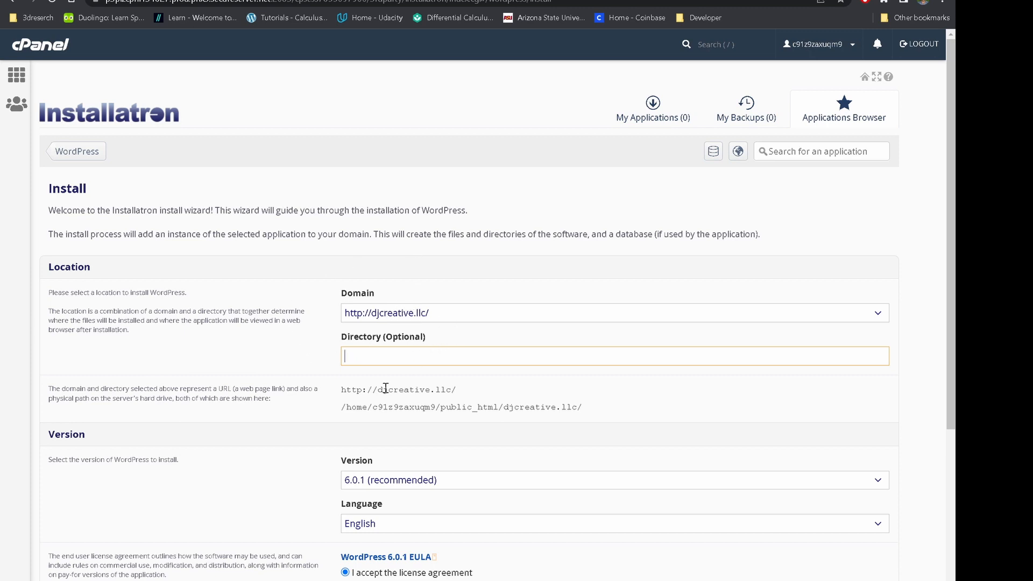
text(blog)
key(BackSpace)
key(BackSpace)
key(BackSpace)
key(BackSpace)
Choose 'Do not automatically update.' under Automatic Update in the install form.
scroll(507, 407, down, 3)
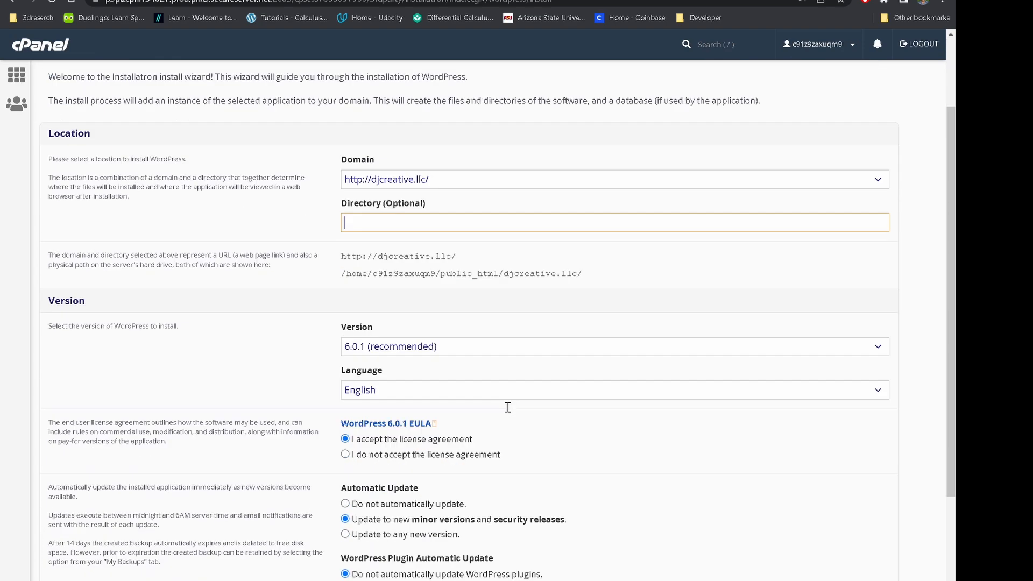
scroll(508, 320, down, 2)
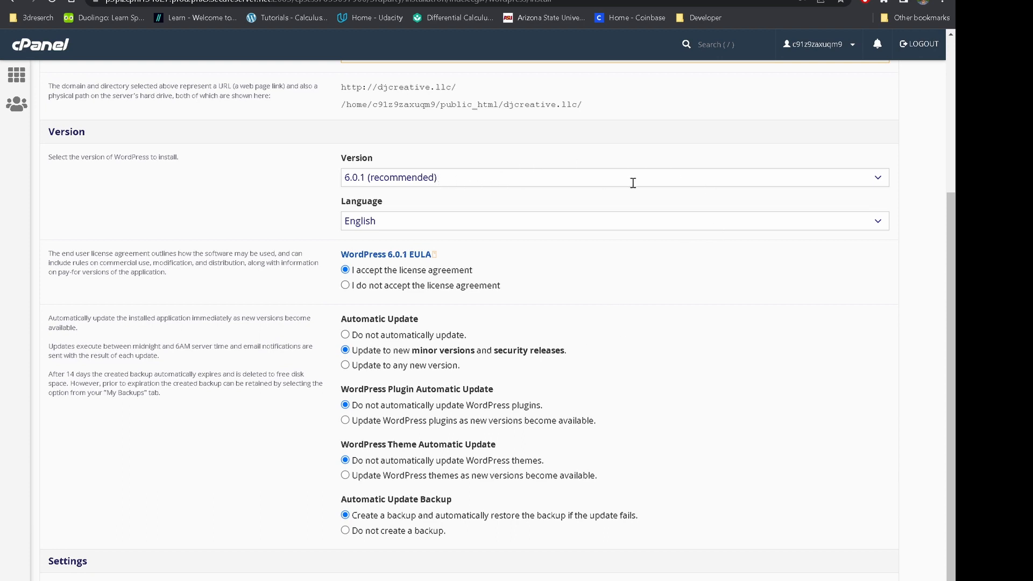
scroll(698, 352, down, 1)
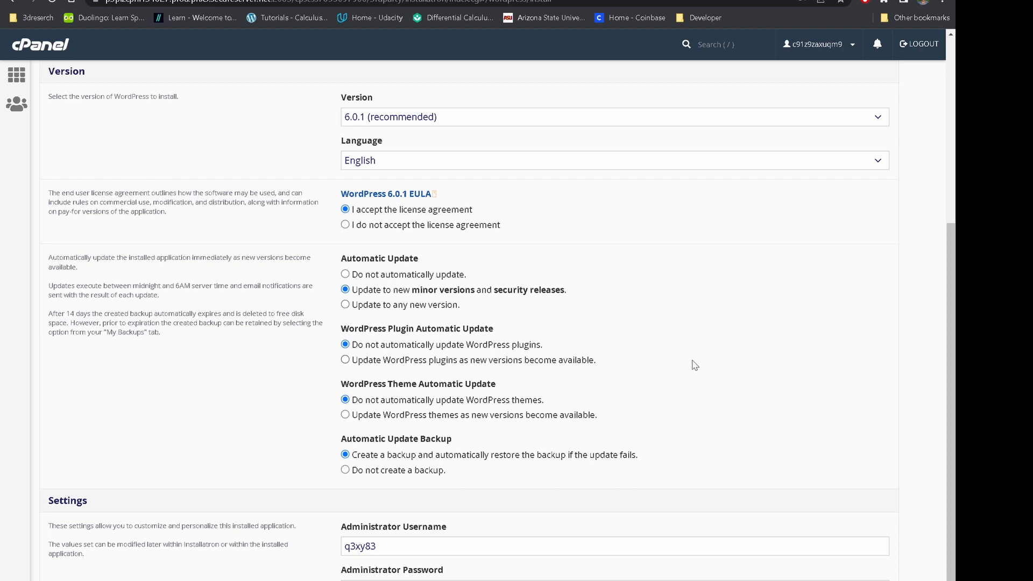
click(345, 275)
scroll(667, 376, down, 4)
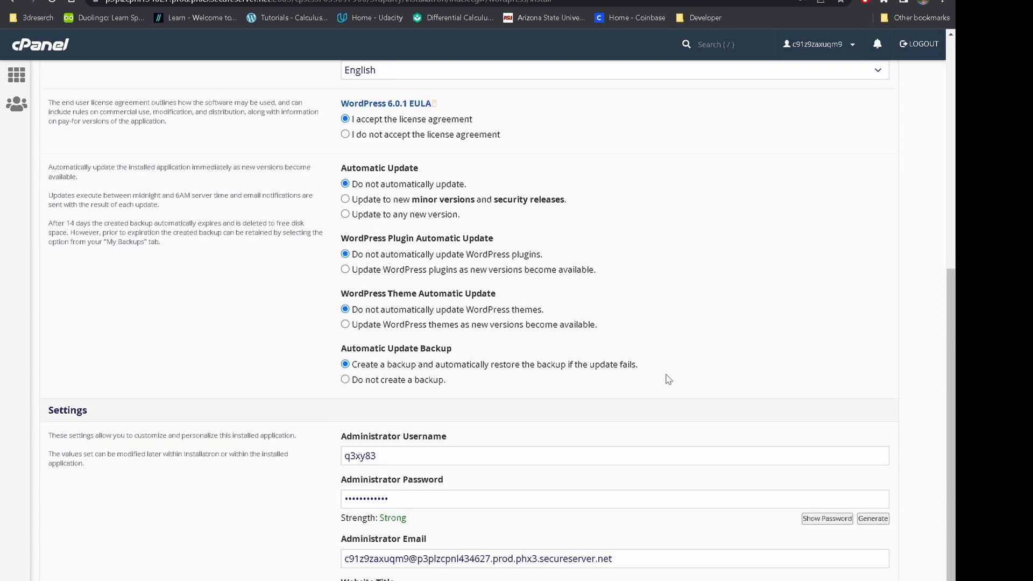
scroll(653, 385, down, 2)
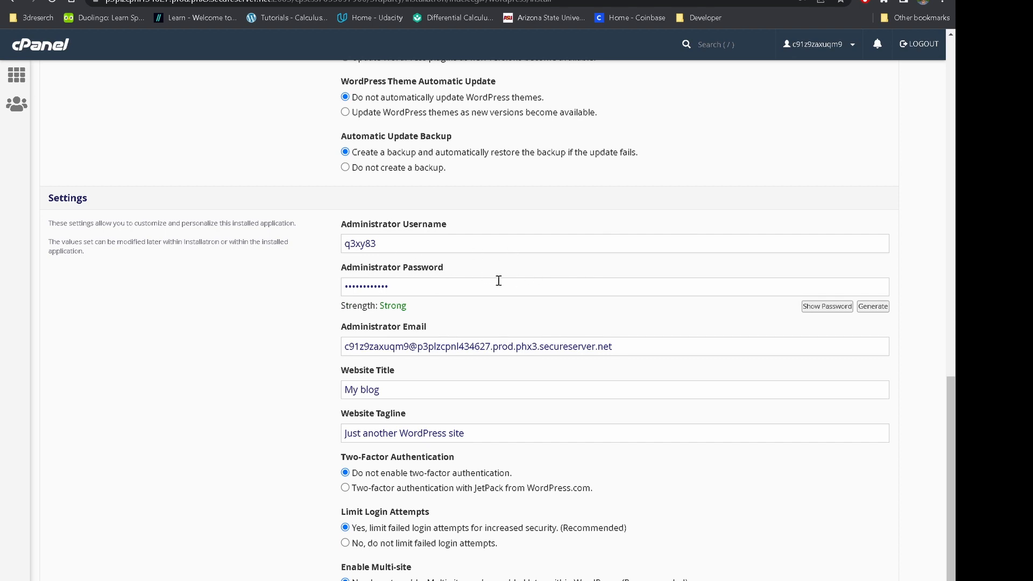
Scroll down to review the Settings section before installing.
scroll(518, 423, down, 1)
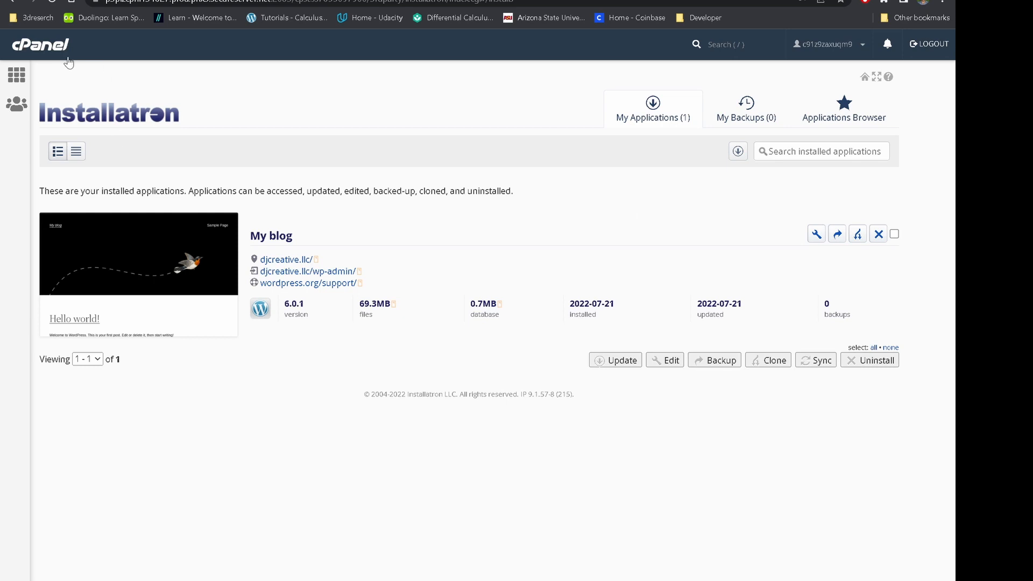
From the cPanel home page, search 'insta' and open Installatron.
click(25, 47)
click(171, 78)
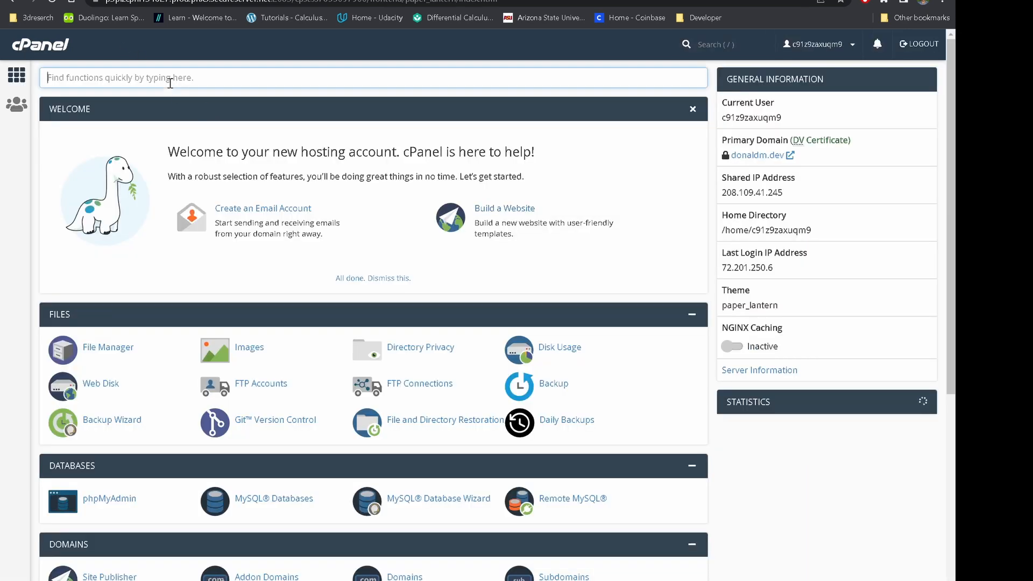
text(insta)
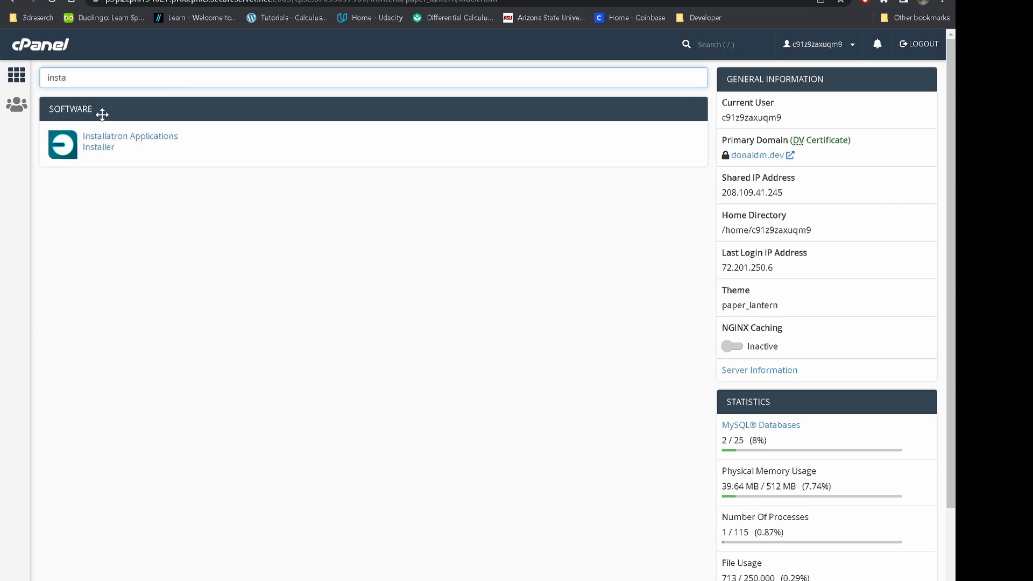
click(116, 145)
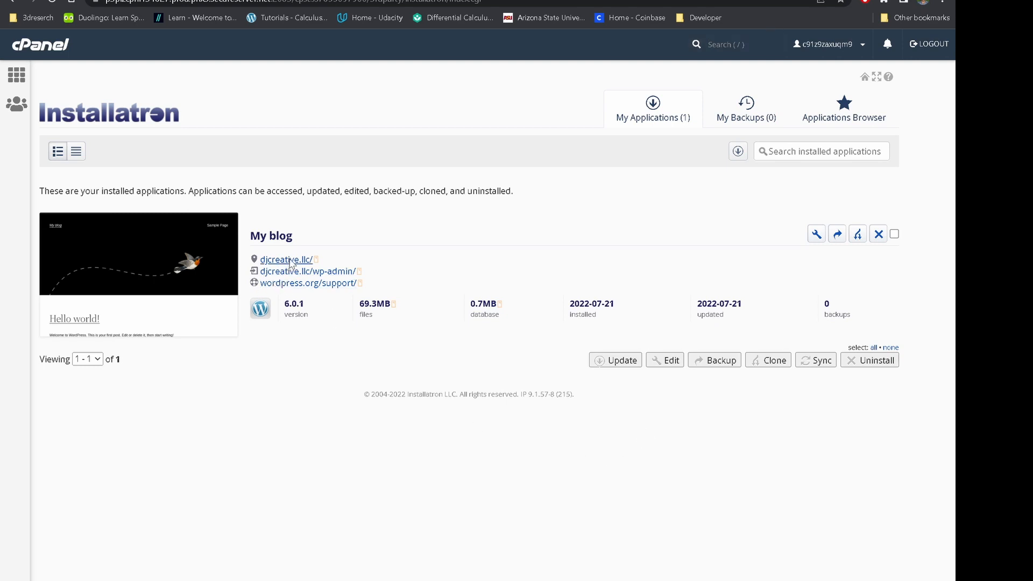
View the live djcreative.llc site, then open its WordPress admin (wp-admin).
click(305, 265)
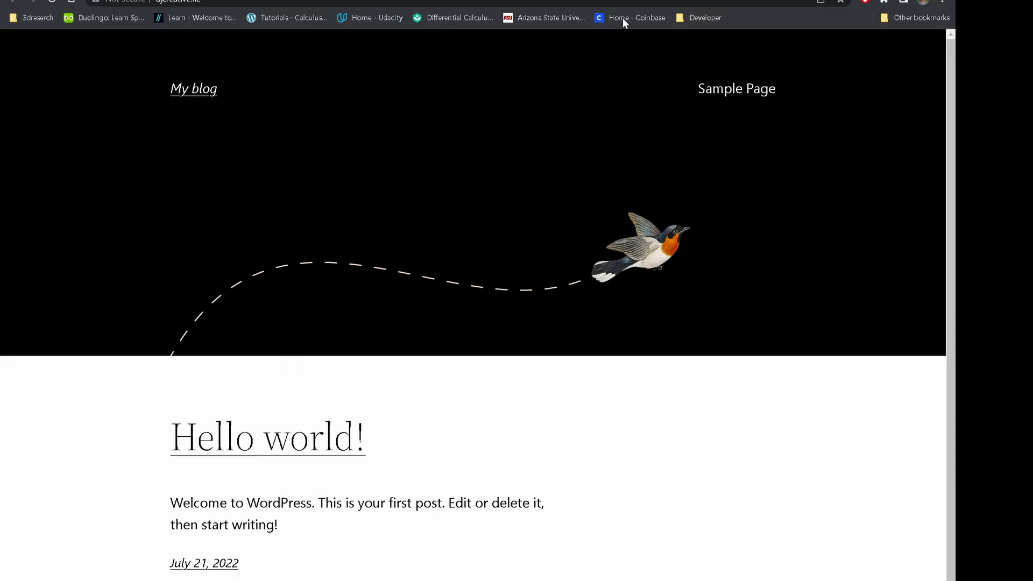
key(ctrl+w)
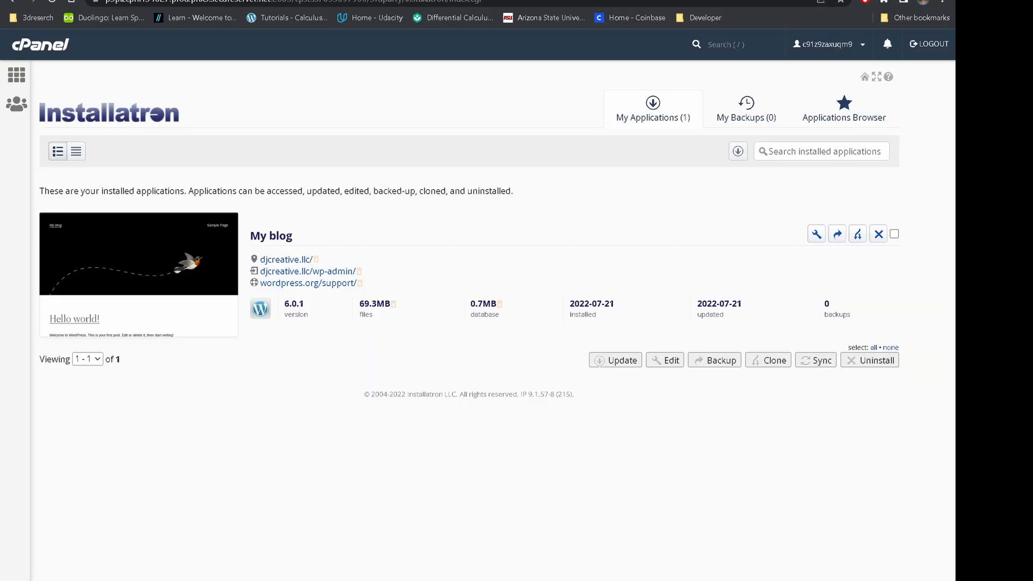
click(285, 279)
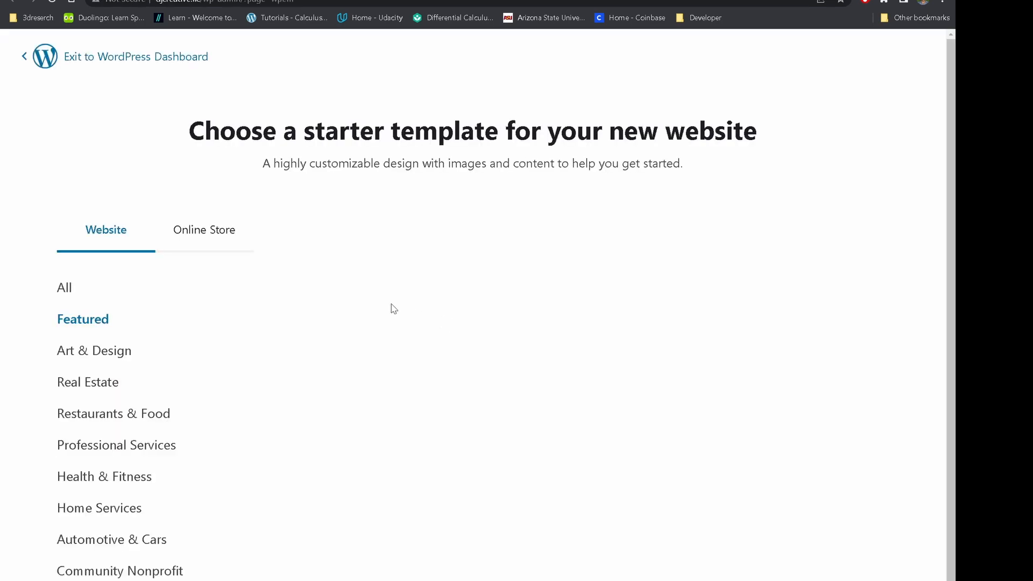
Scroll through the WordPress starter template choices.
scroll(306, 406, down, 6)
scroll(329, 417, up, 6)
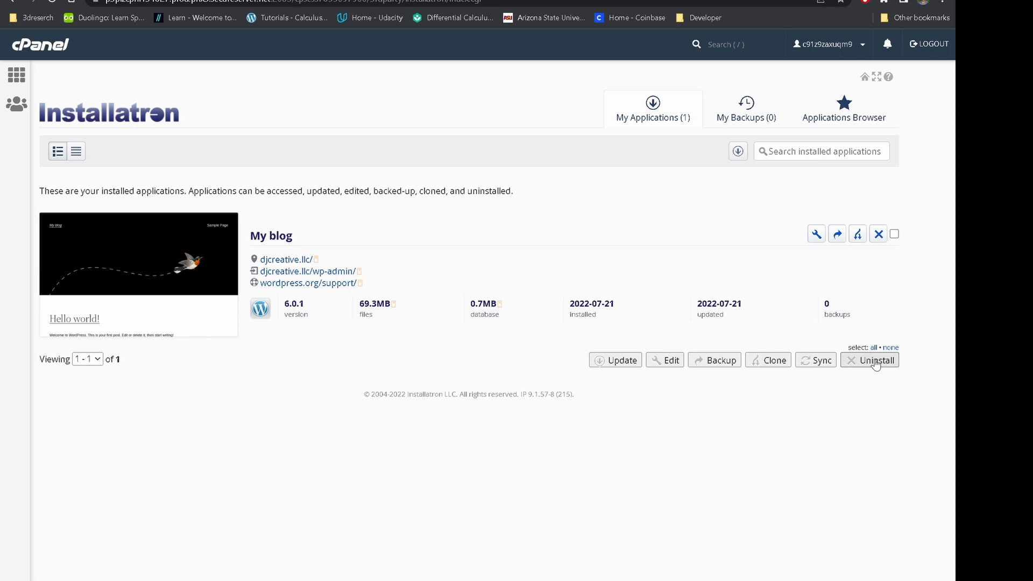
click(773, 362)
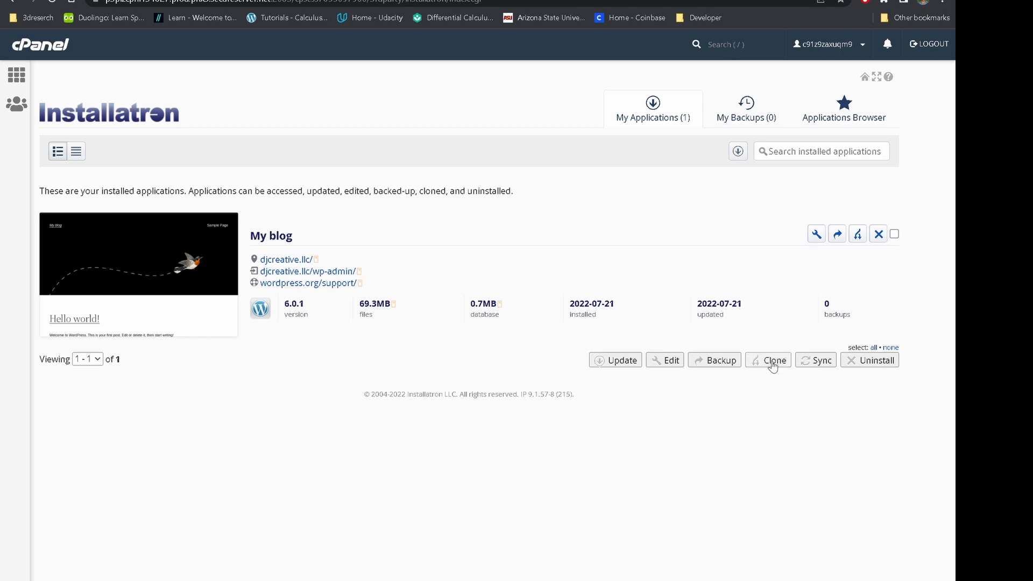
click(584, 67)
click(894, 236)
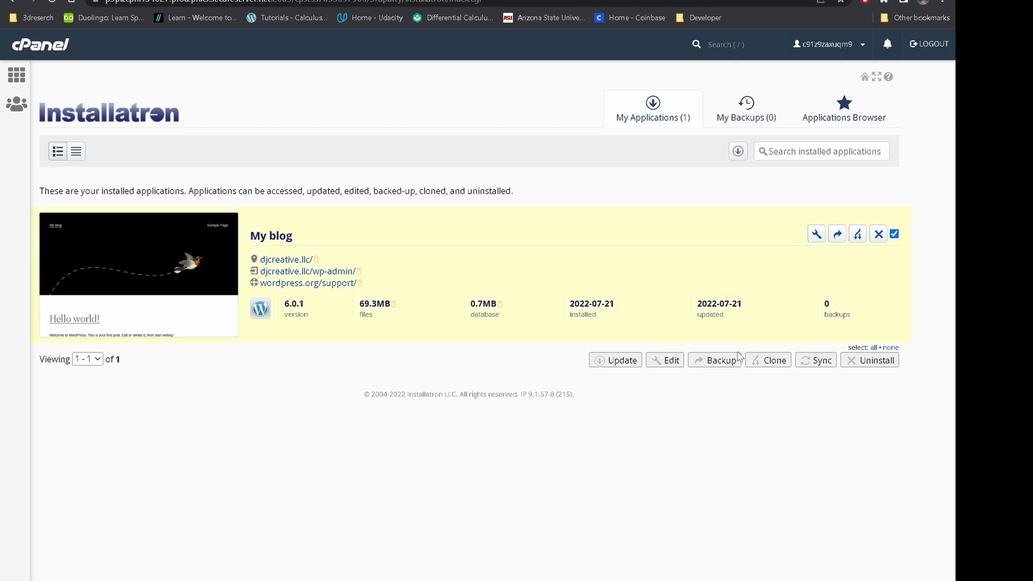
click(767, 363)
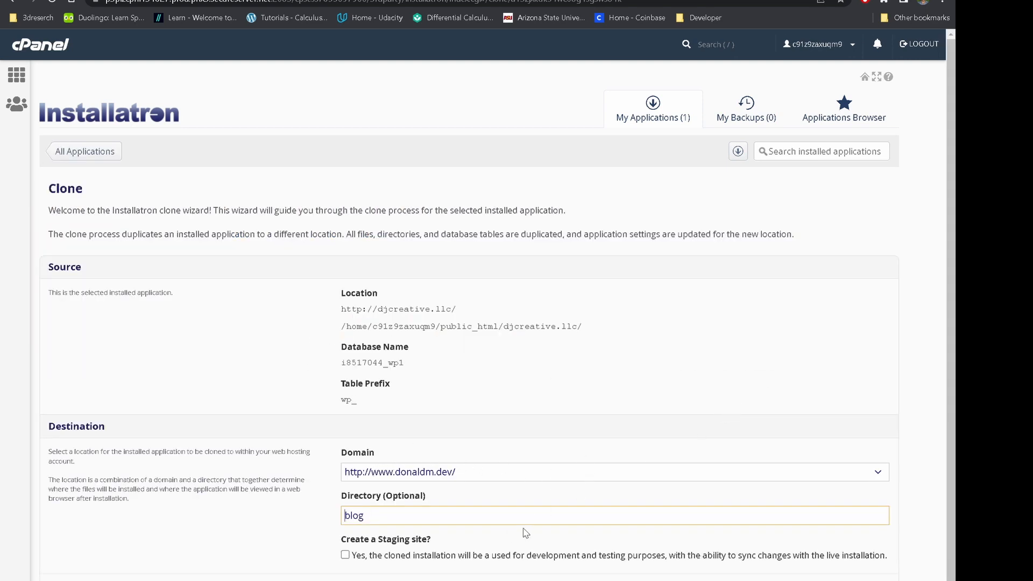
scroll(526, 533, down, 3)
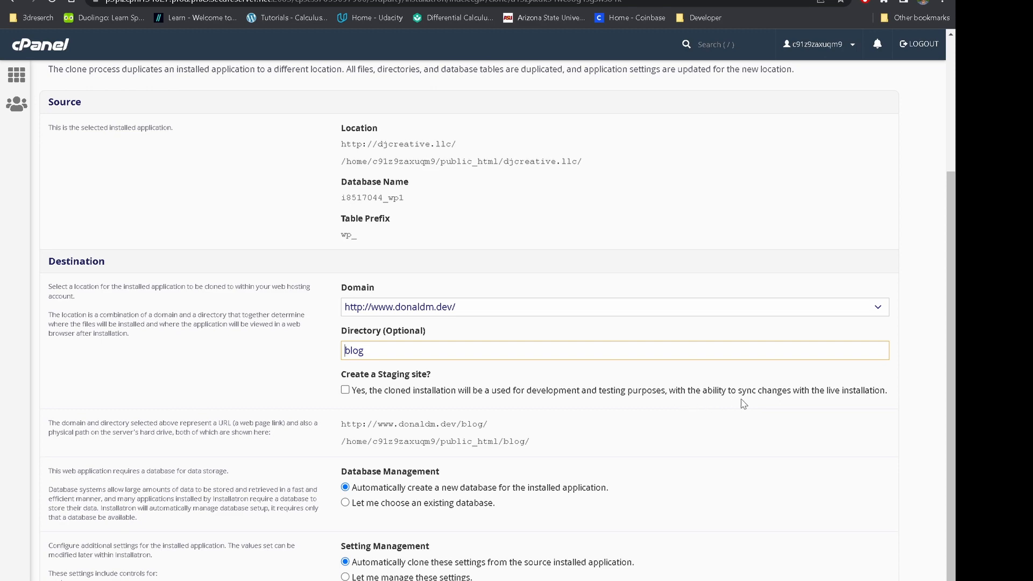
scroll(827, 462, up, 3)
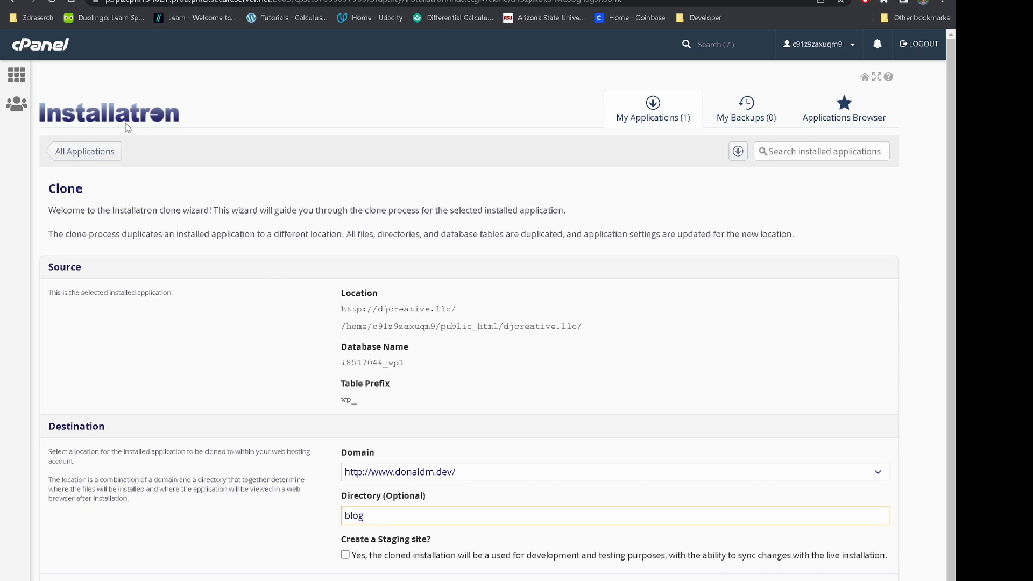
click(100, 149)
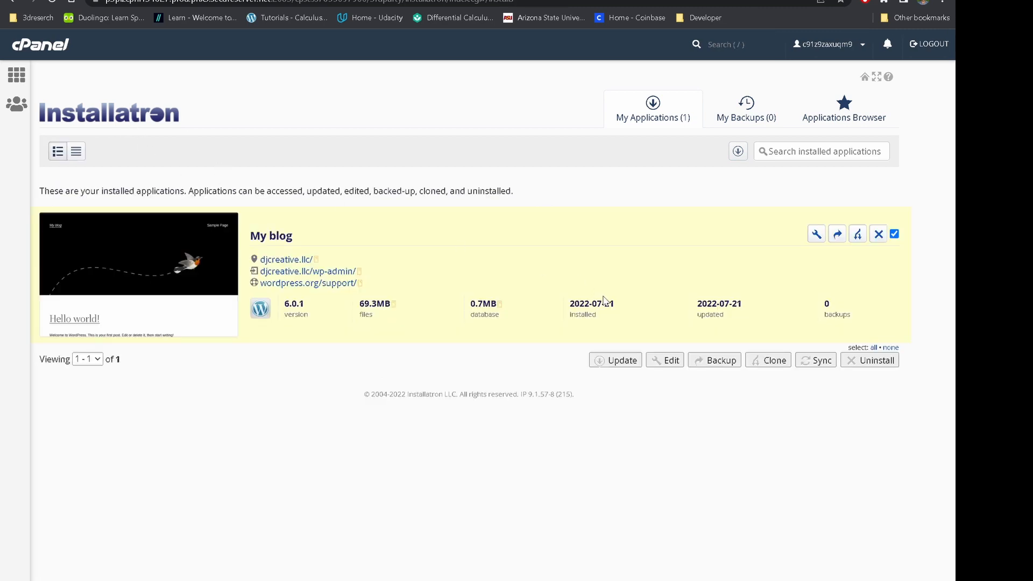
Open My blog's installation settings, review its Overview, then return to All Applications.
click(894, 234)
click(894, 233)
click(665, 360)
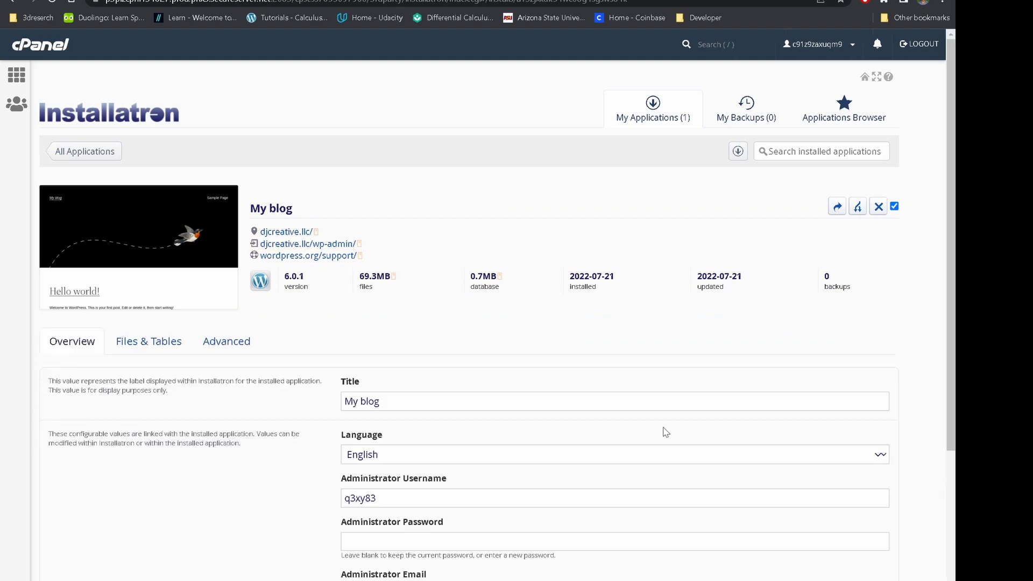
scroll(748, 380, down, 5)
scroll(847, 400, up, 3)
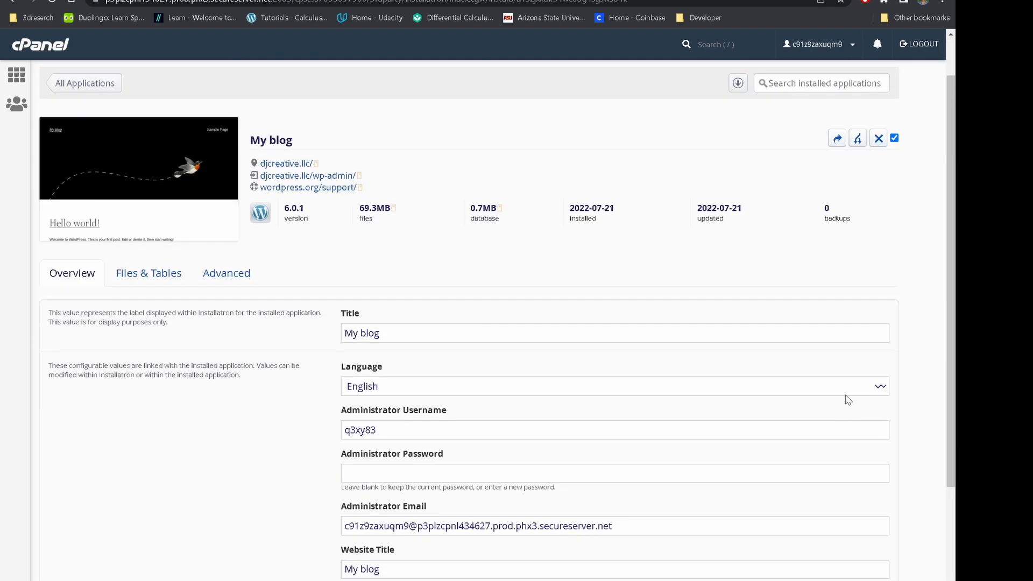
scroll(848, 398, up, 1)
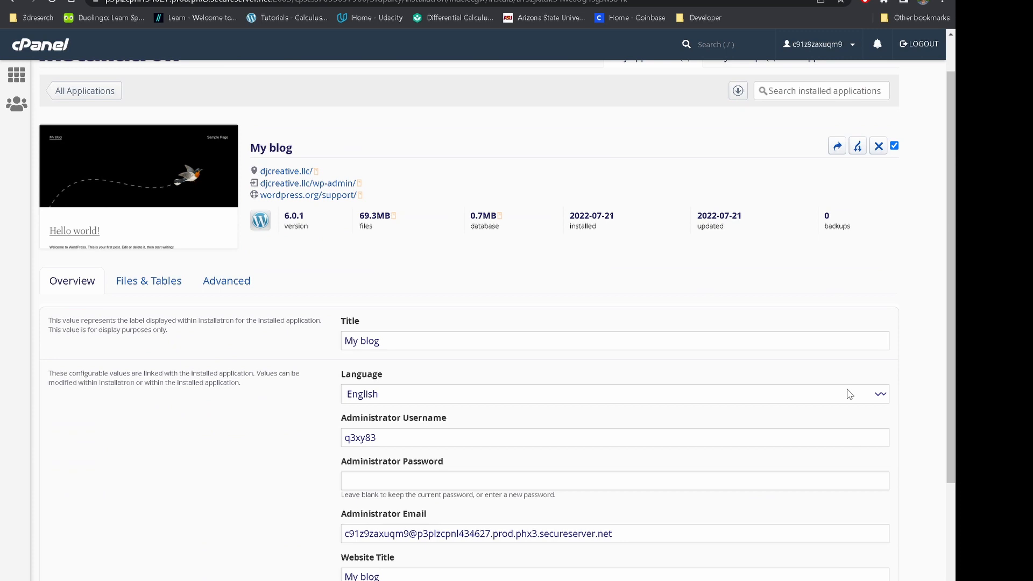
scroll(286, 305, down, 3)
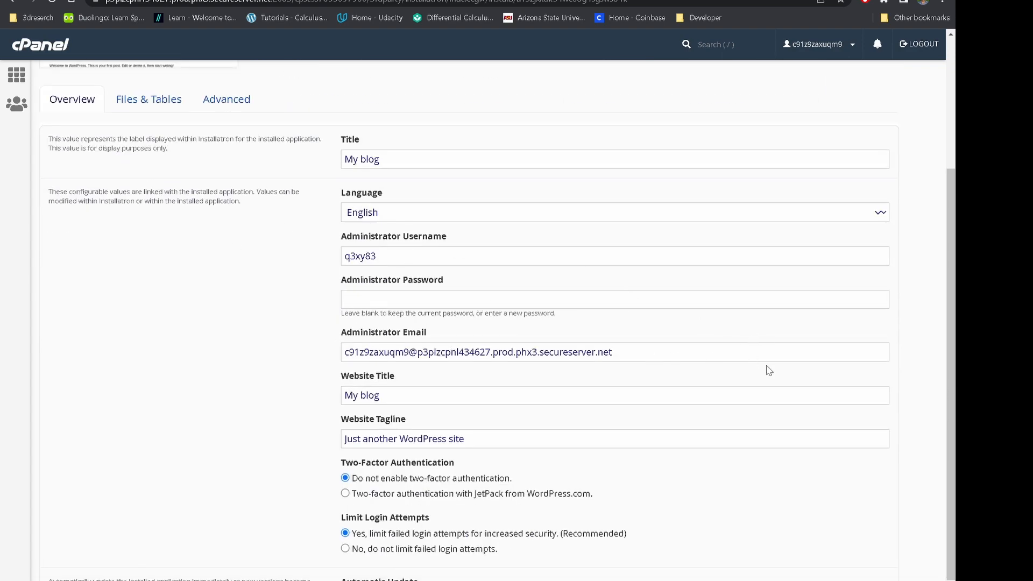
scroll(761, 370, down, 6)
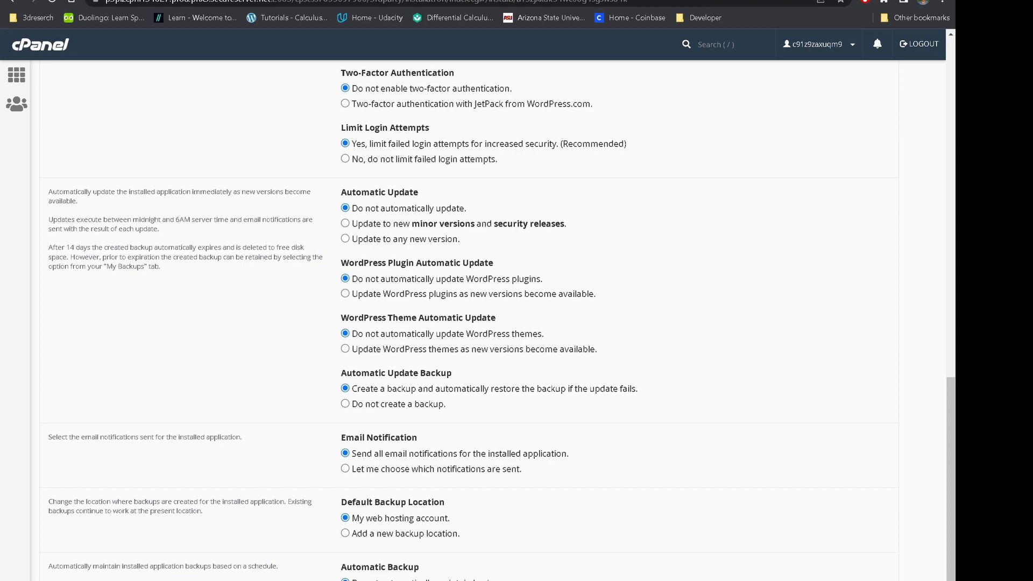
scroll(710, 377, up, 10)
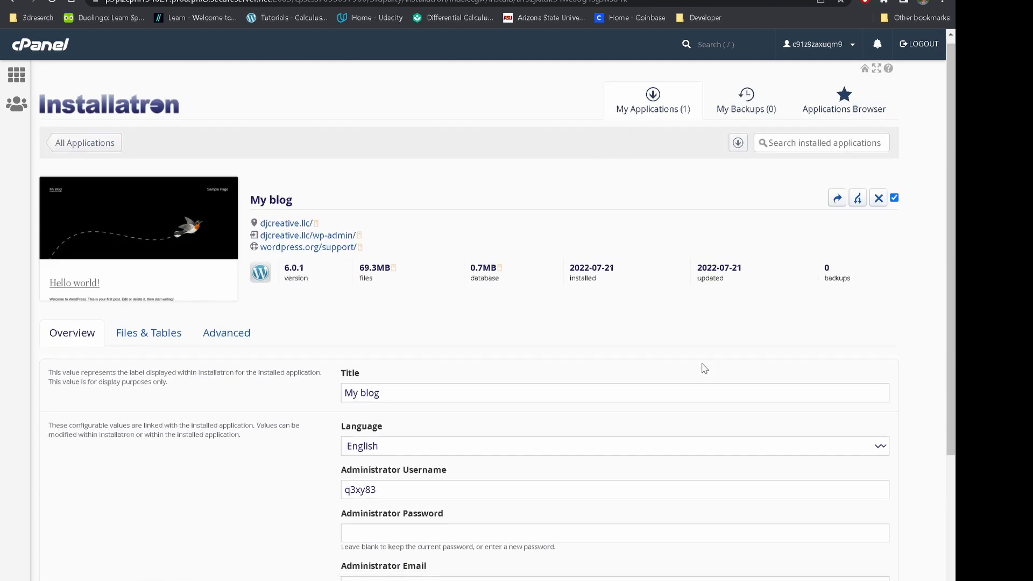
scroll(704, 369, up, 1)
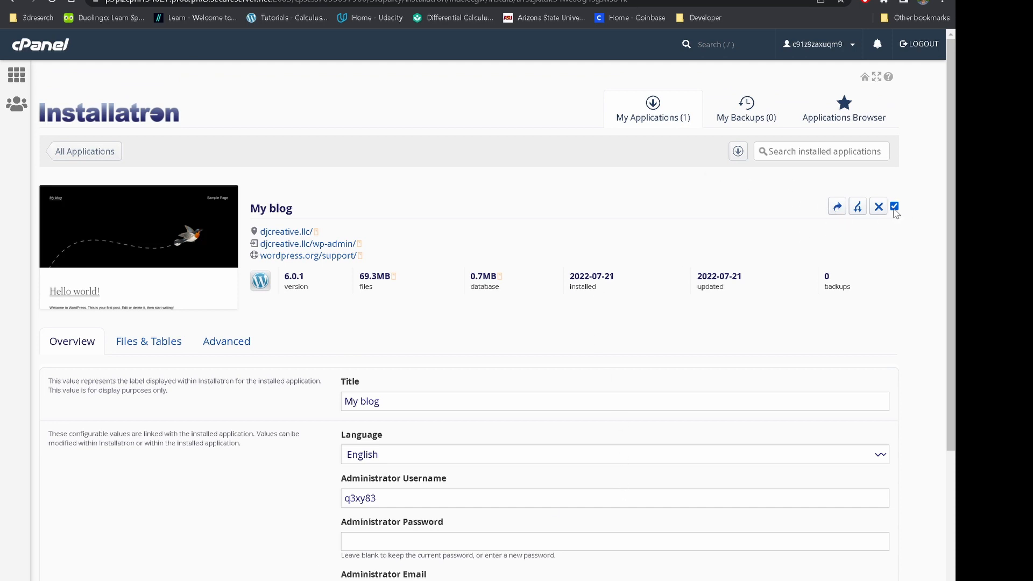
click(75, 153)
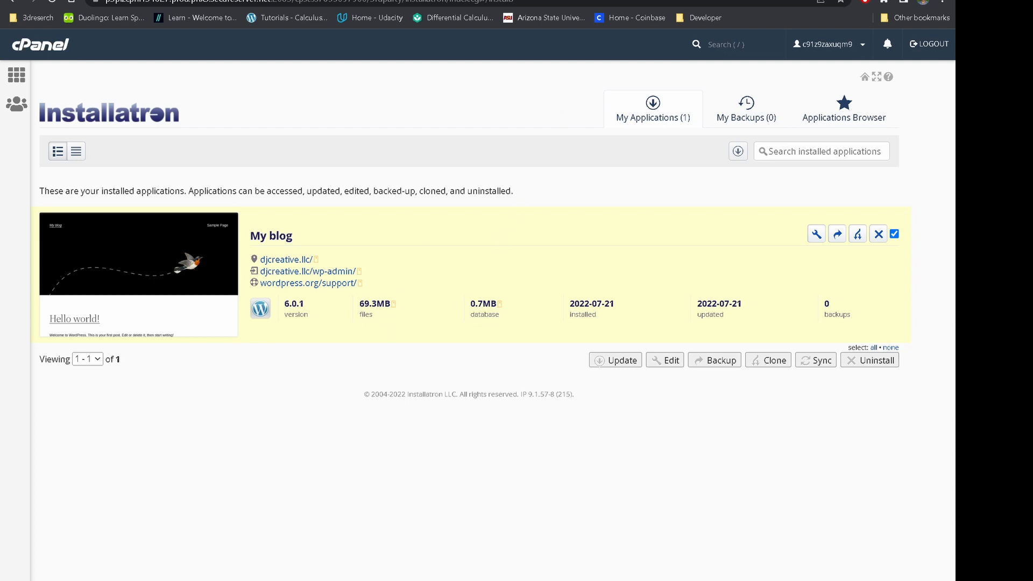
Switch to GoDaddy's DNS records page and go to the My Account products page.
key(ctrl+Tab)
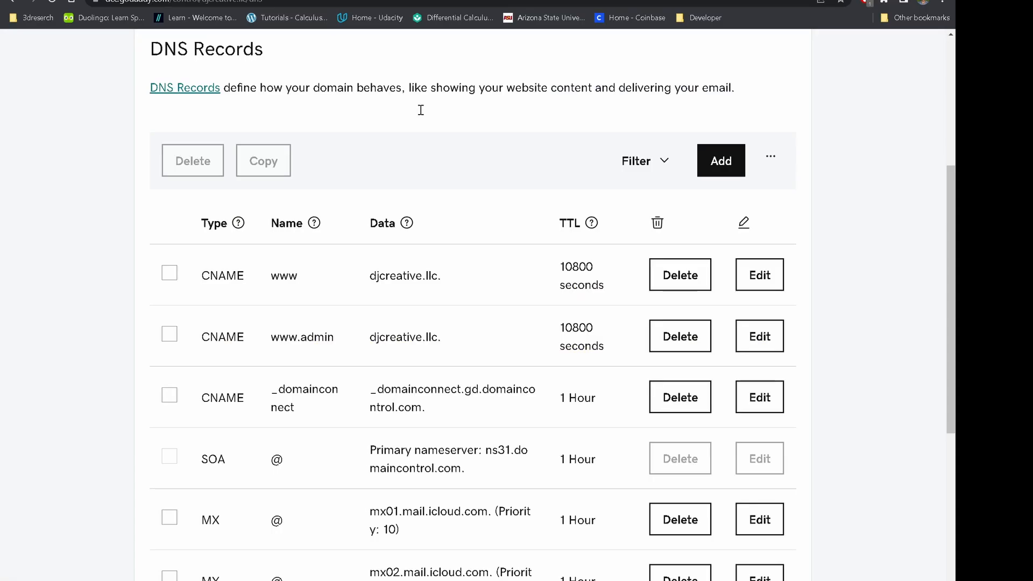
scroll(421, 110, up, 6)
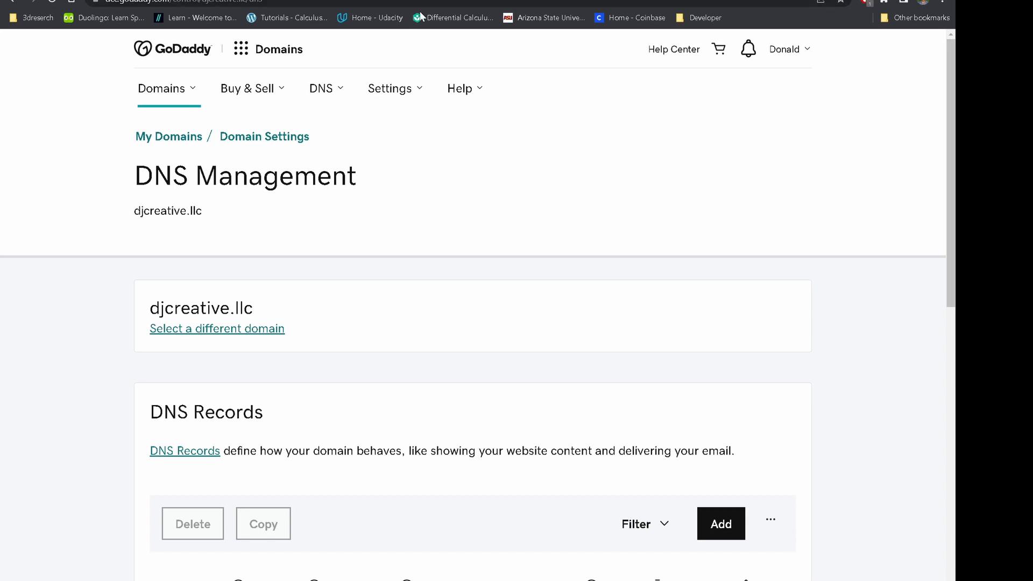
click(233, 54)
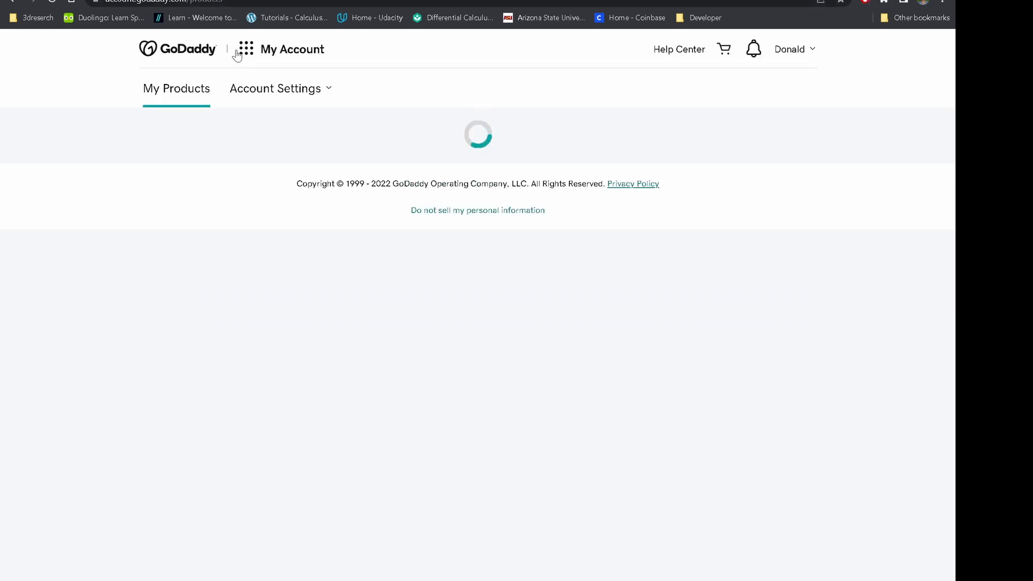
click(243, 54)
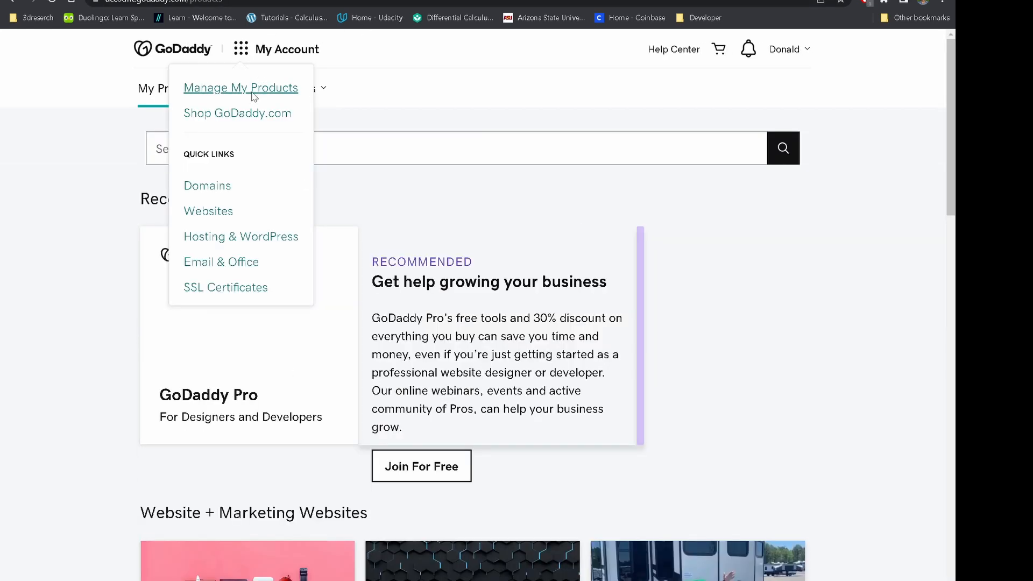
Go to Hosting & WordPress and open the donaldm.dev hosting plan's Settings dashboard.
click(252, 96)
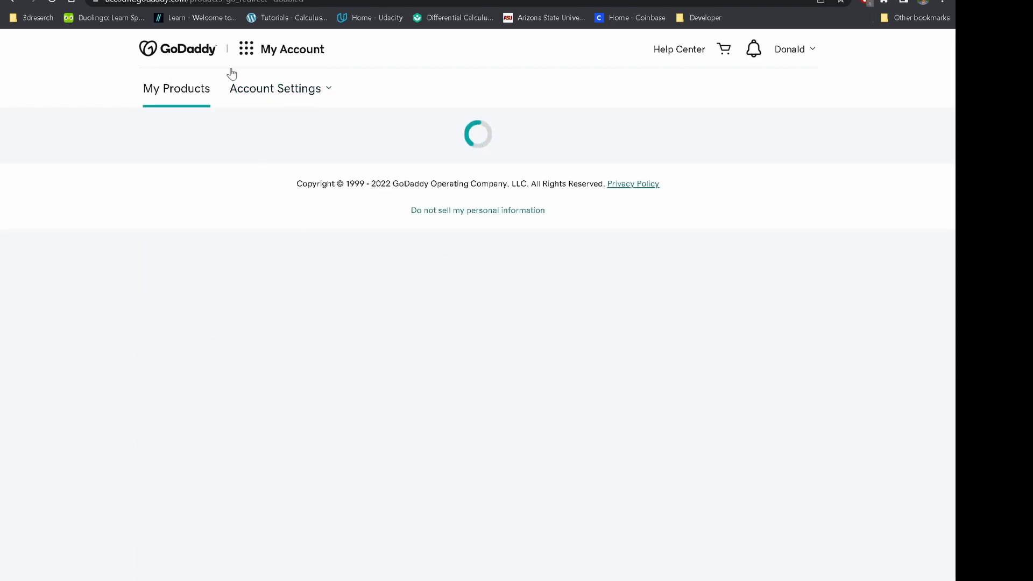
click(241, 49)
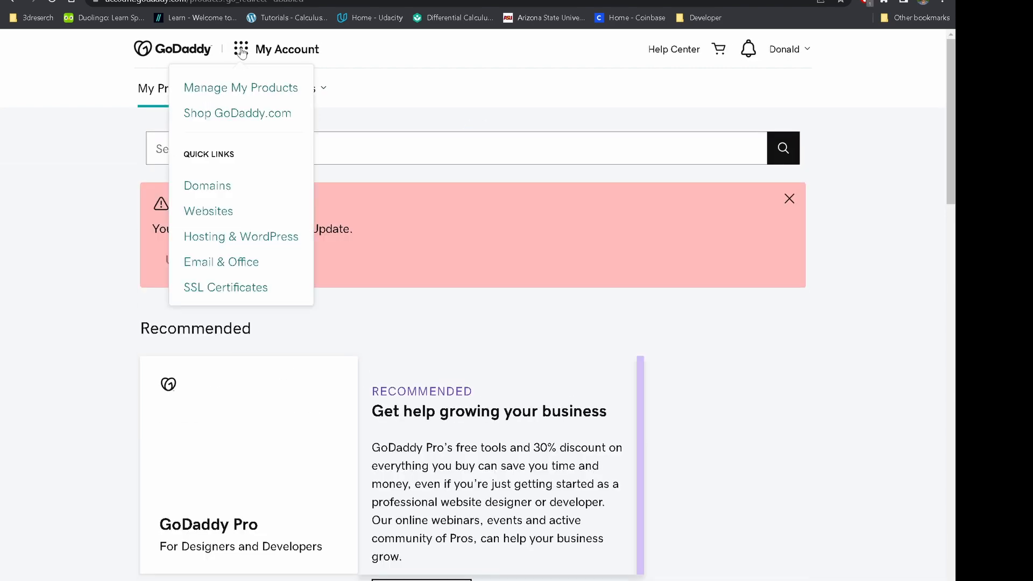
click(241, 237)
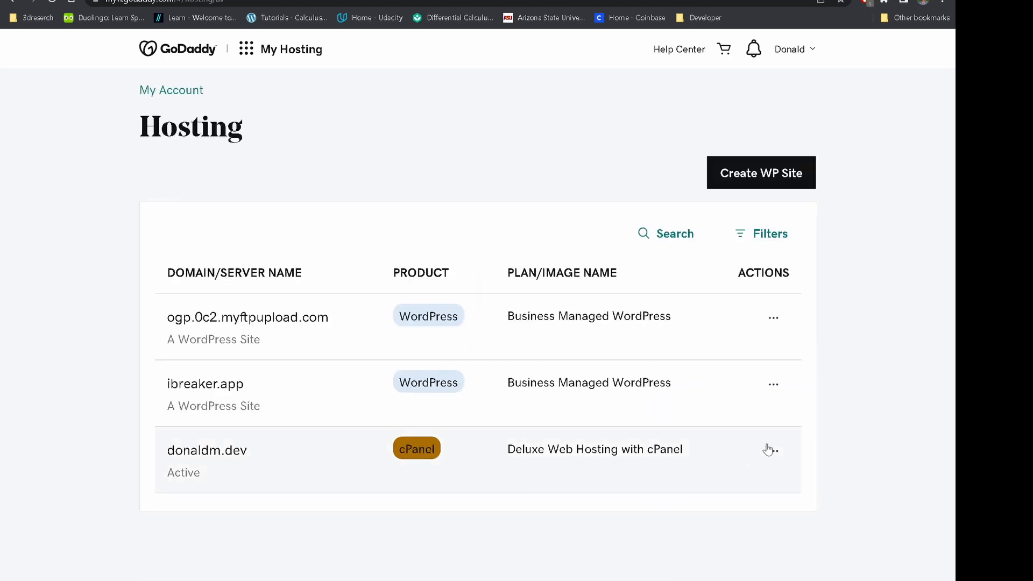
click(773, 450)
click(749, 492)
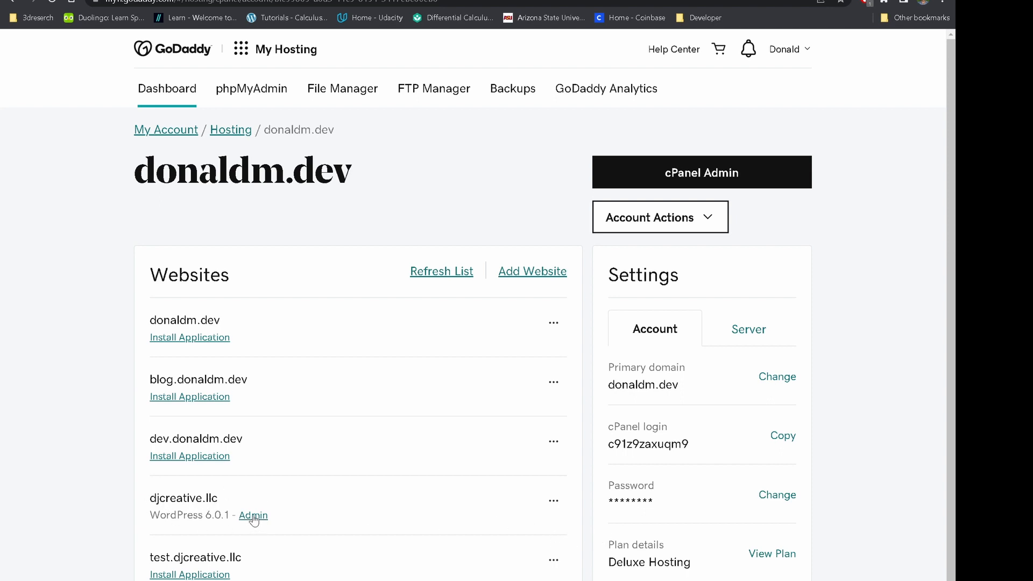
View the live djcreative.llc website from its '…' menu, confirm the Hello world blog, then close it.
click(555, 502)
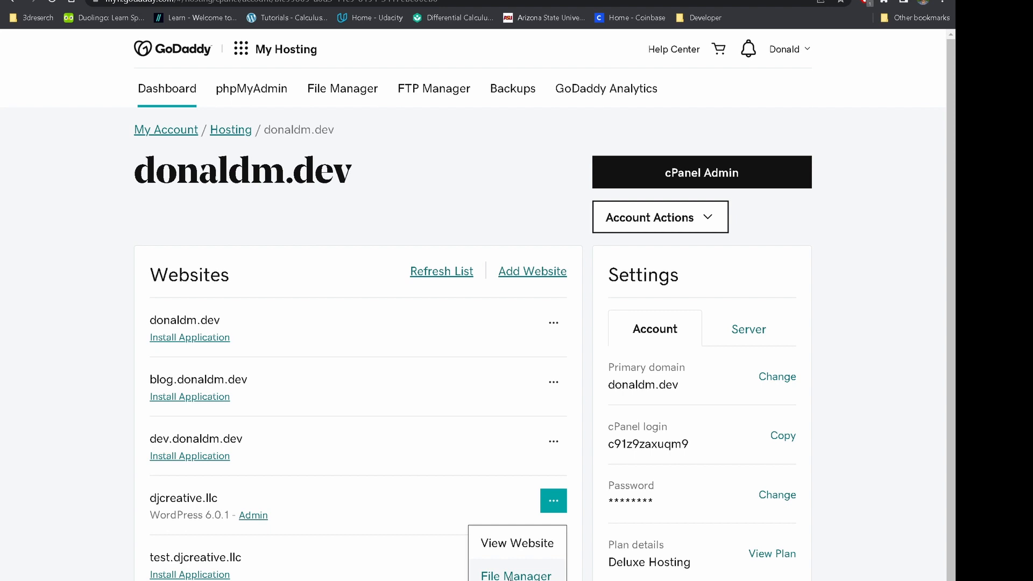
click(264, 518)
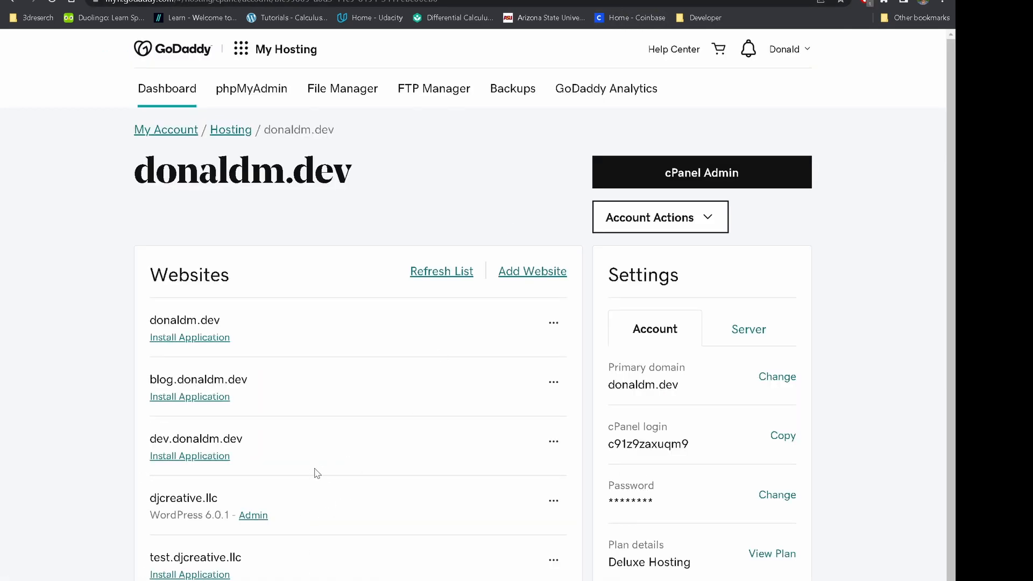
click(562, 503)
click(519, 543)
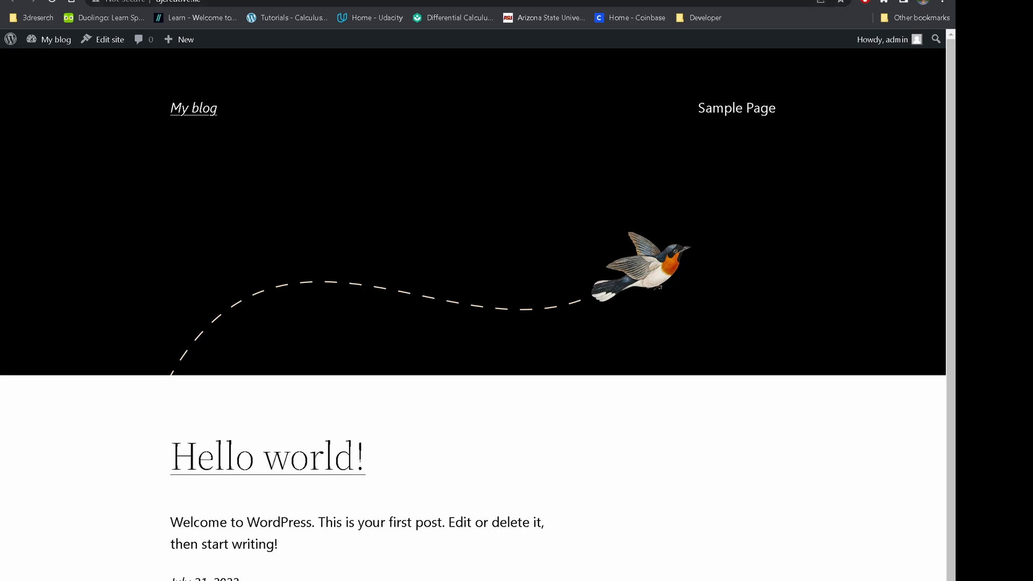
key(ctrl+w)
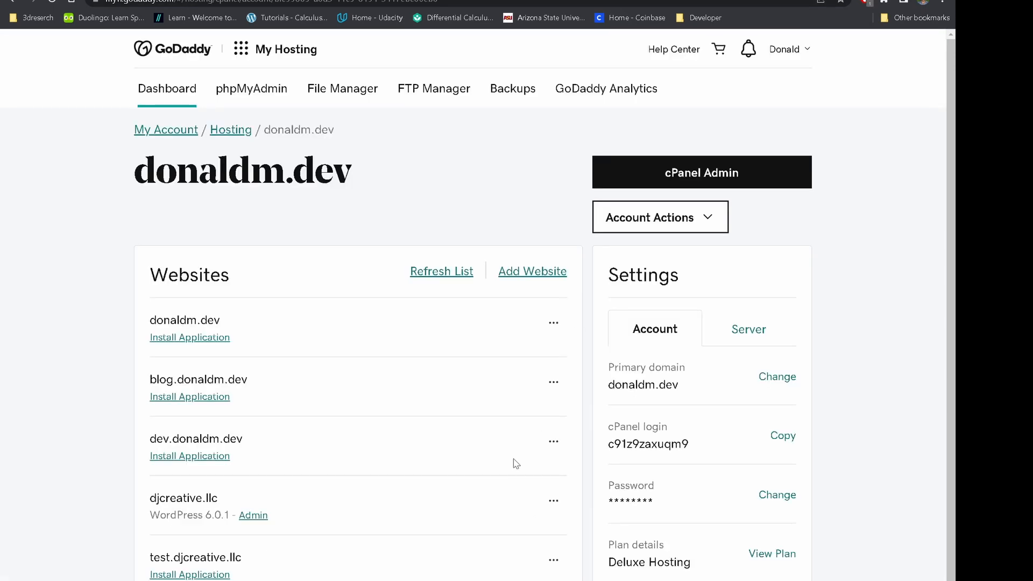
click(553, 503)
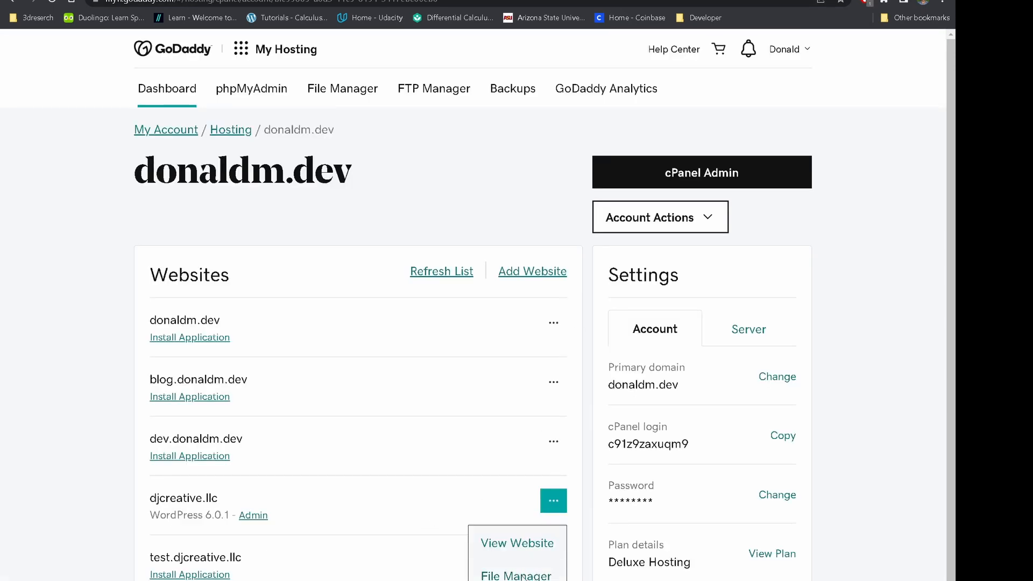
click(517, 575)
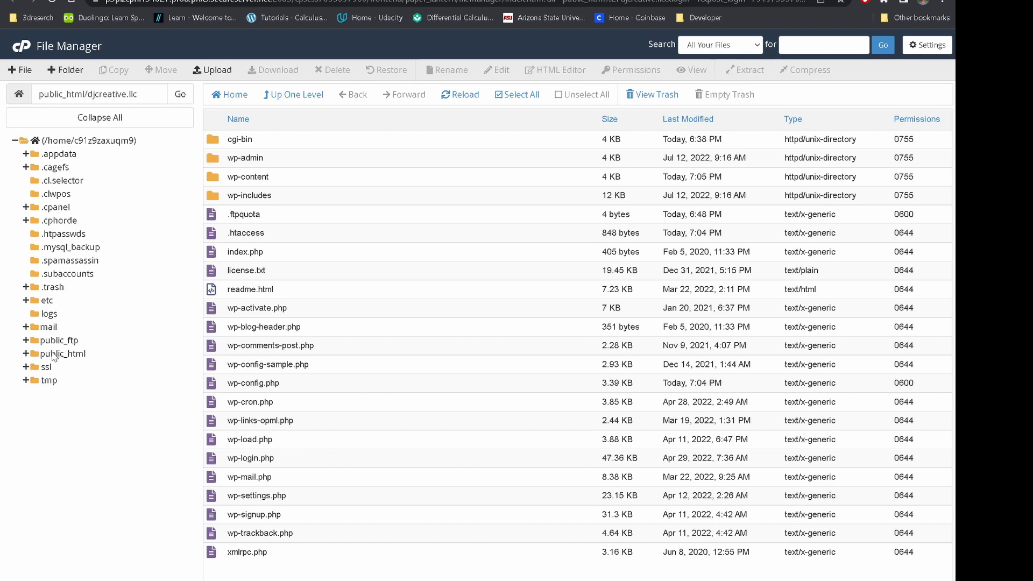
Delete the test.djcreative.llc folder from public_html.
click(83, 353)
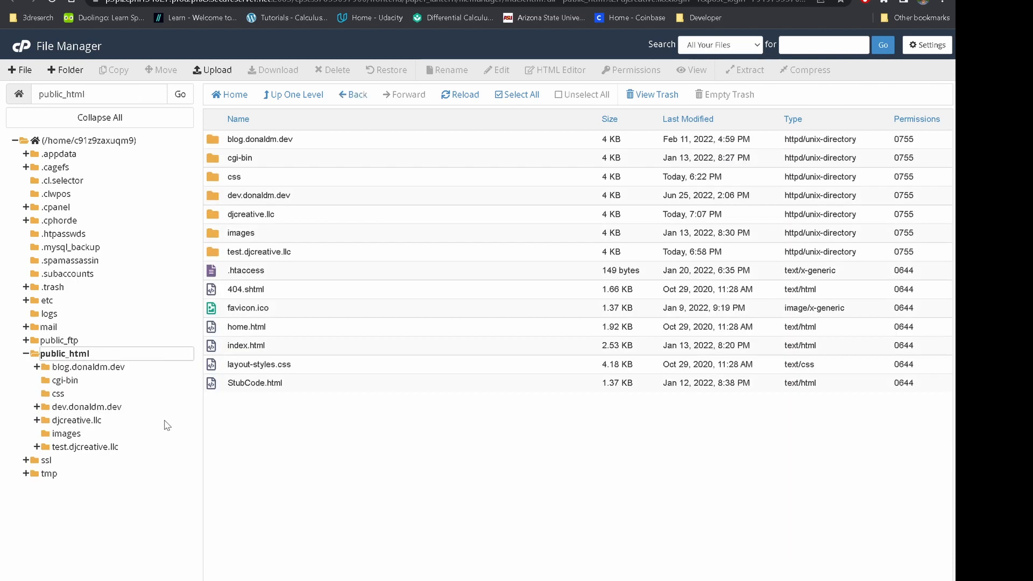
right_click(214, 253)
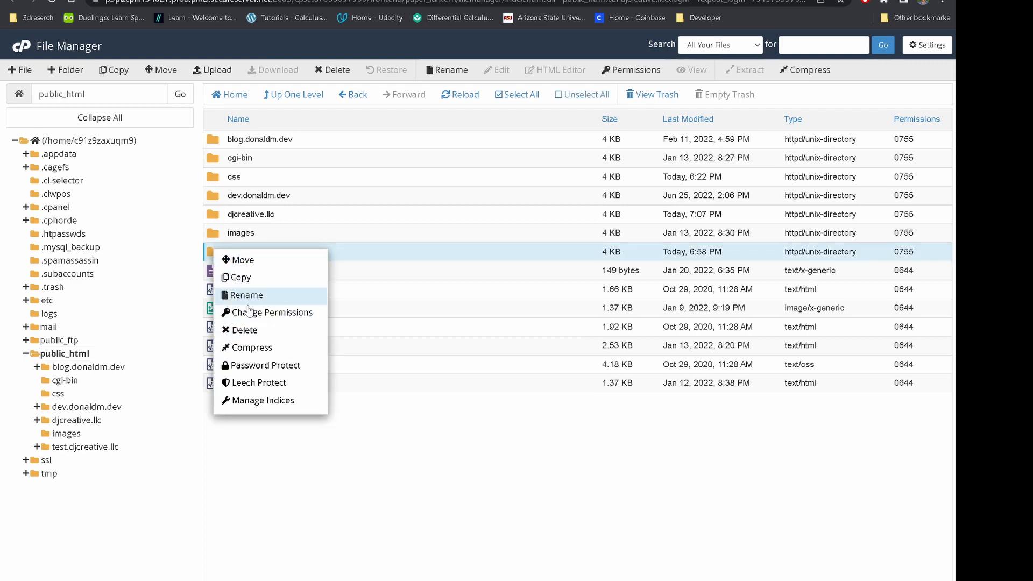
click(241, 330)
click(576, 453)
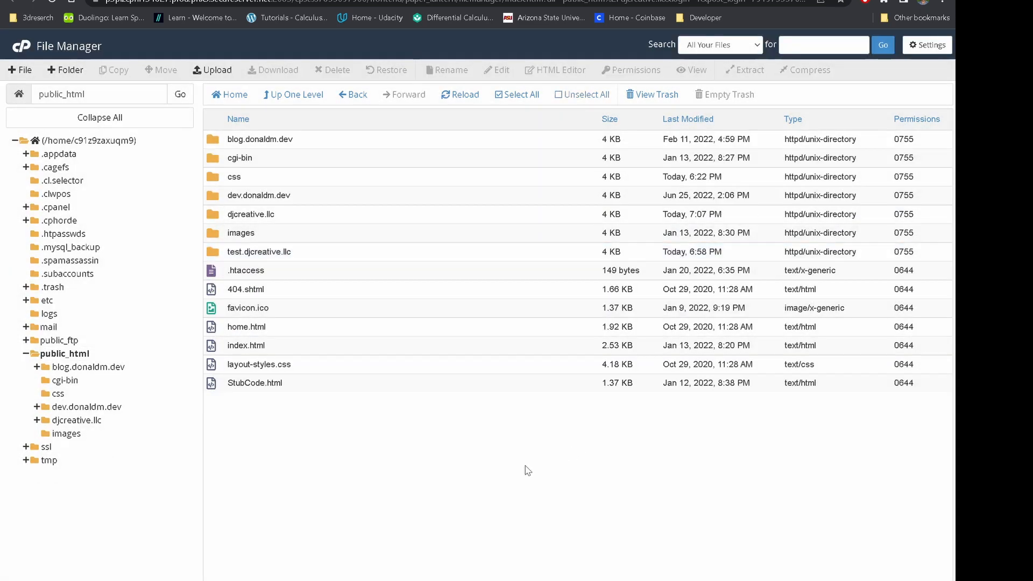
Open the djcreative.llc folder to show its WordPress core files.
double_click(212, 215)
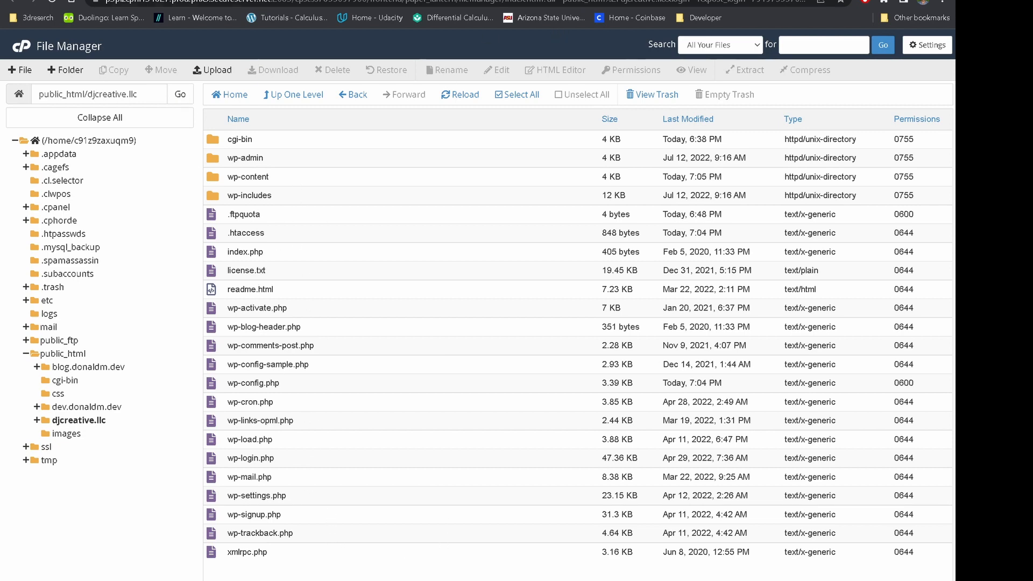
click(183, 0)
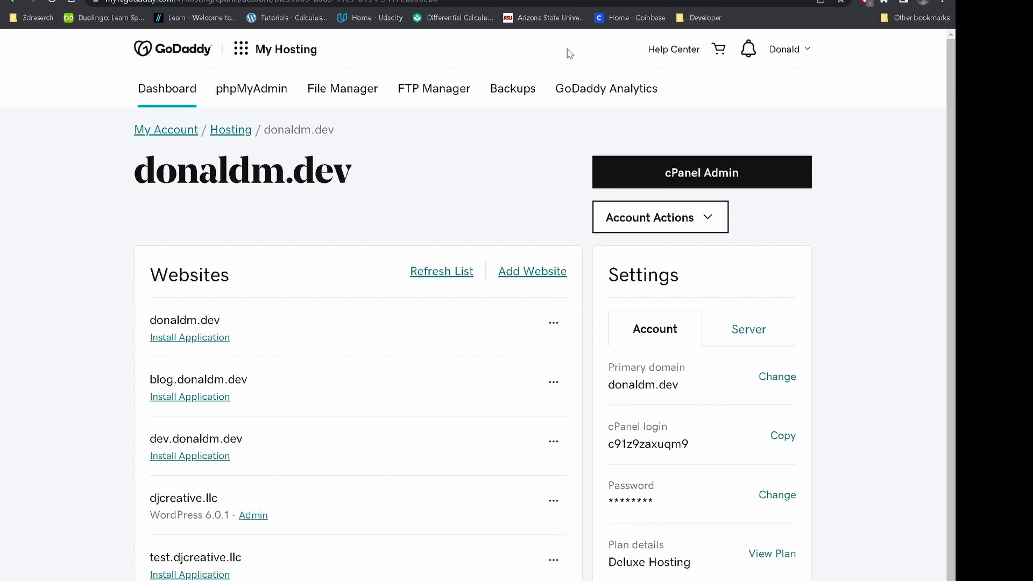
click(301, 0)
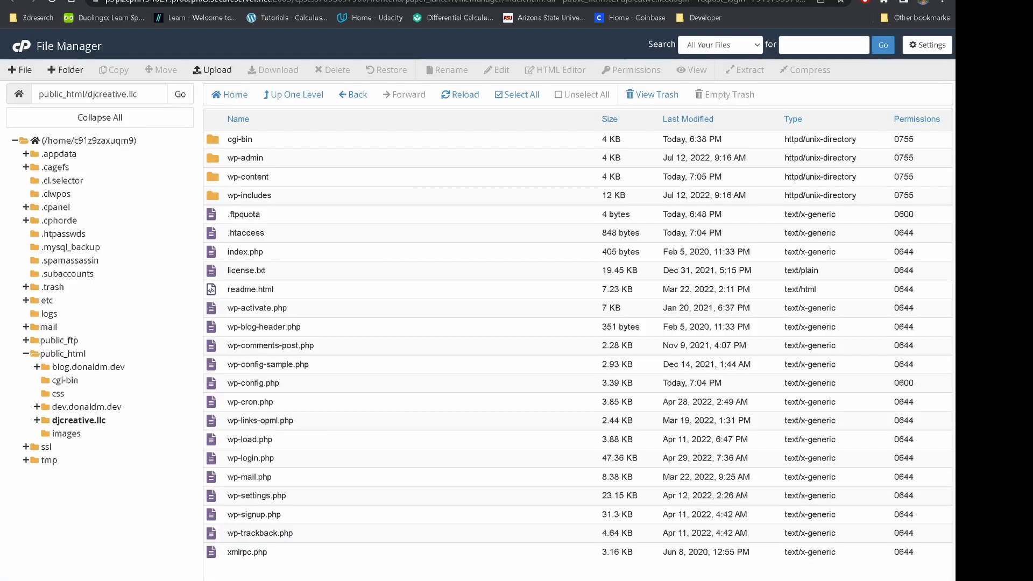
Open djcreative.llc's wp-config.php in View mode and scroll through its contents.
right_click(293, 386)
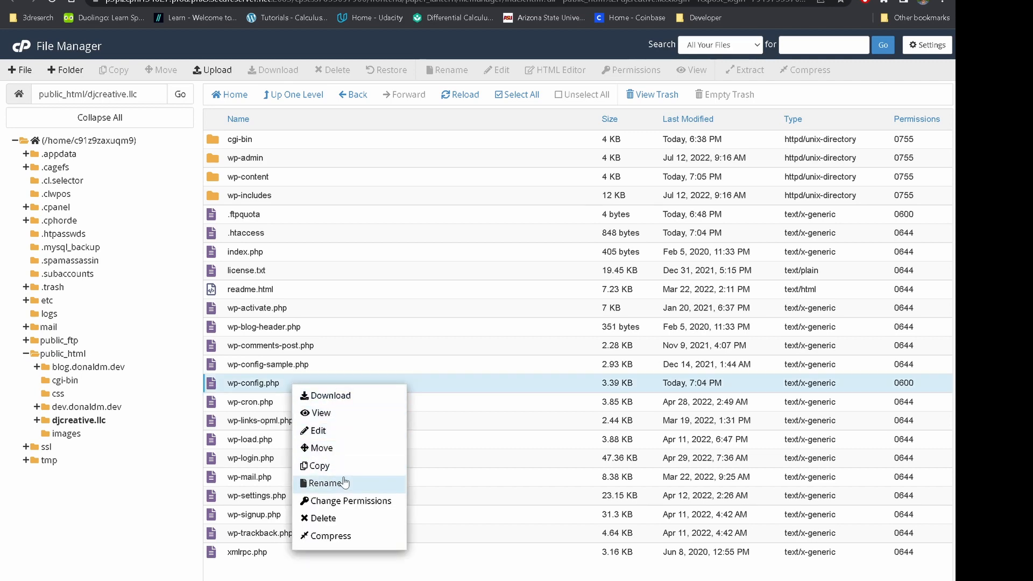
click(320, 413)
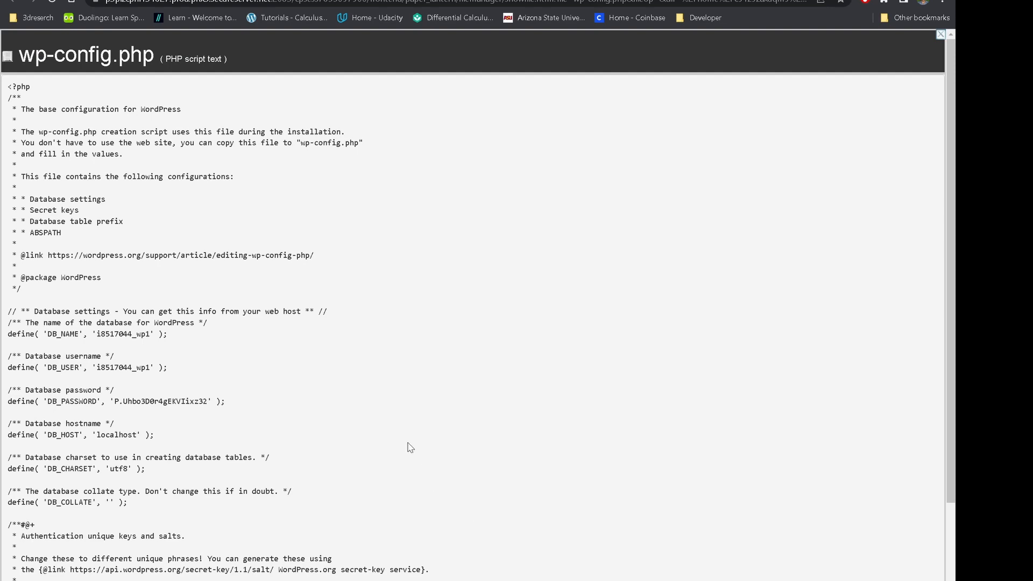
scroll(410, 447, down, 9)
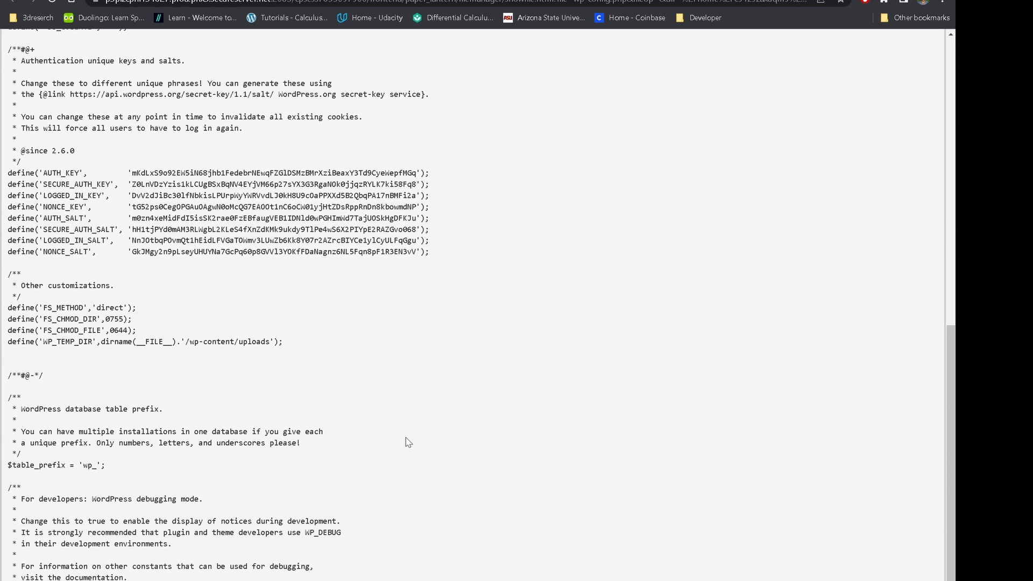
scroll(454, 473, up, 8)
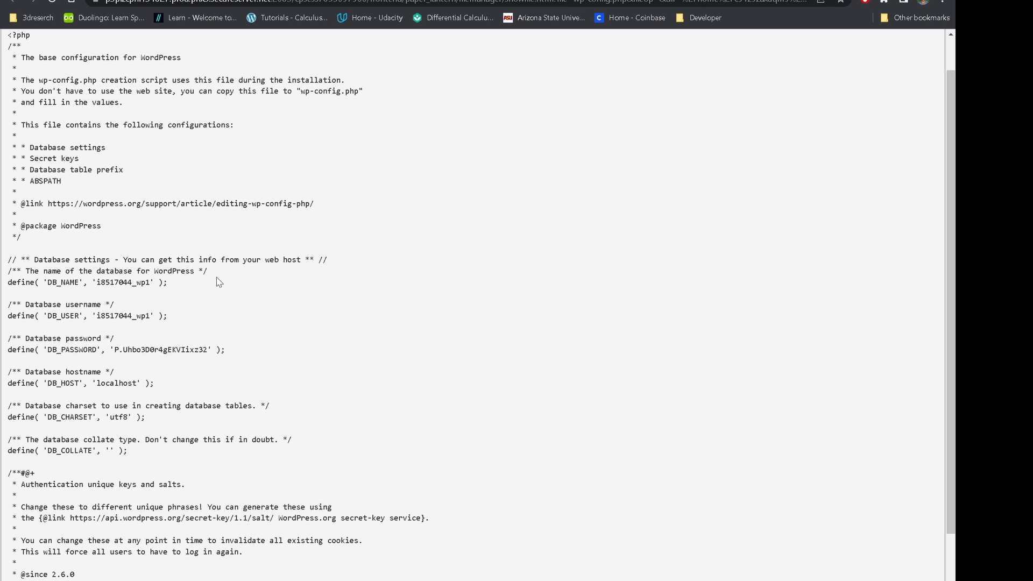
Highlight the database username lines and the DB_NAME value, then return to the file manager.
drag(170, 282, 164, 316)
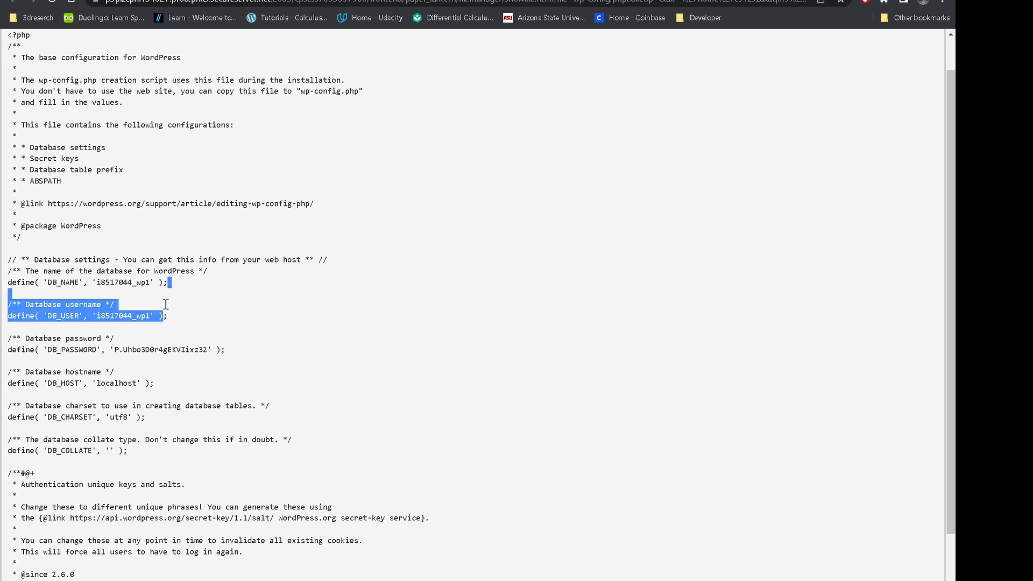
drag(158, 280, 49, 284)
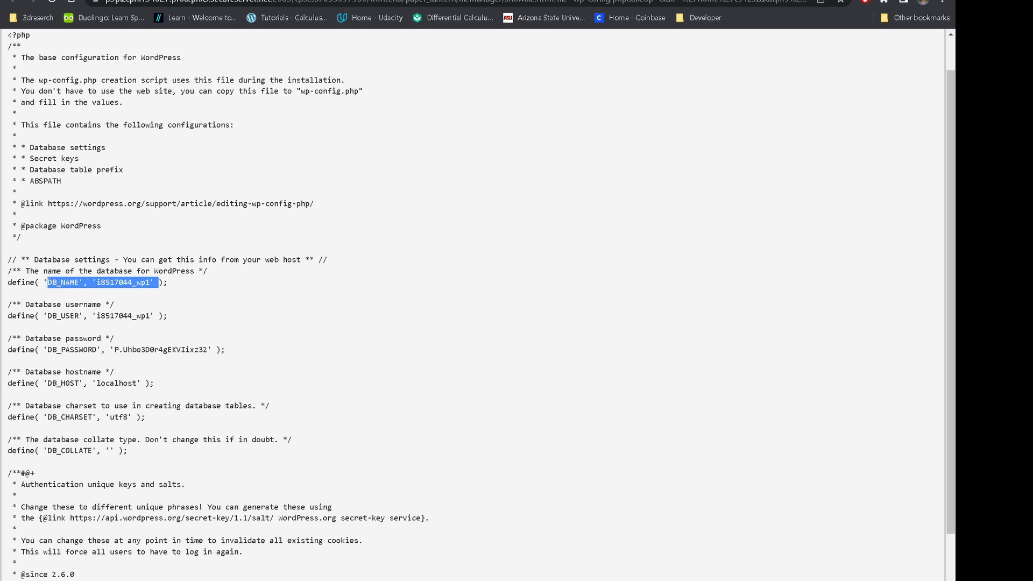
key(ctrl+shift+Tab)
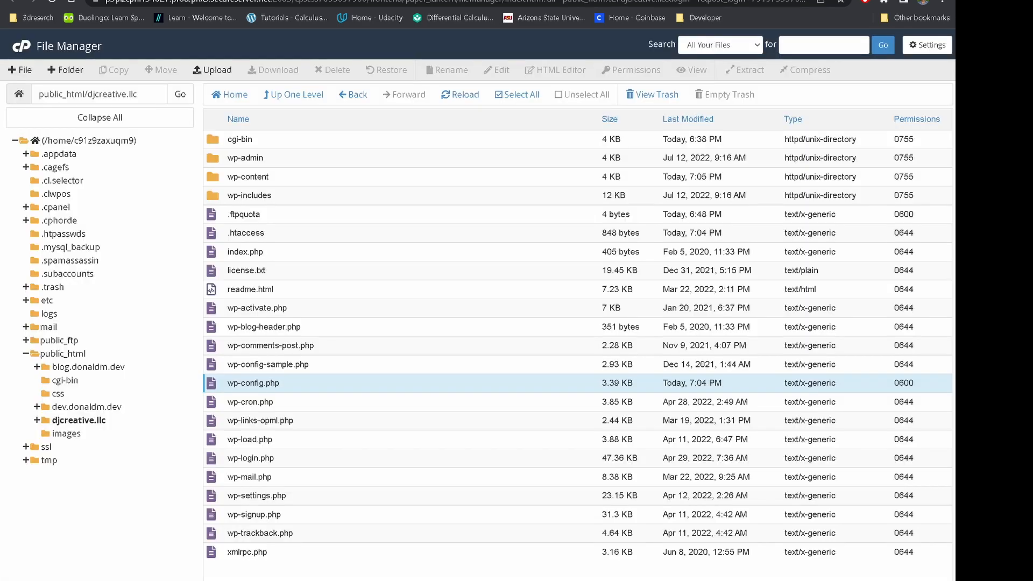
key(ctrl+Tab)
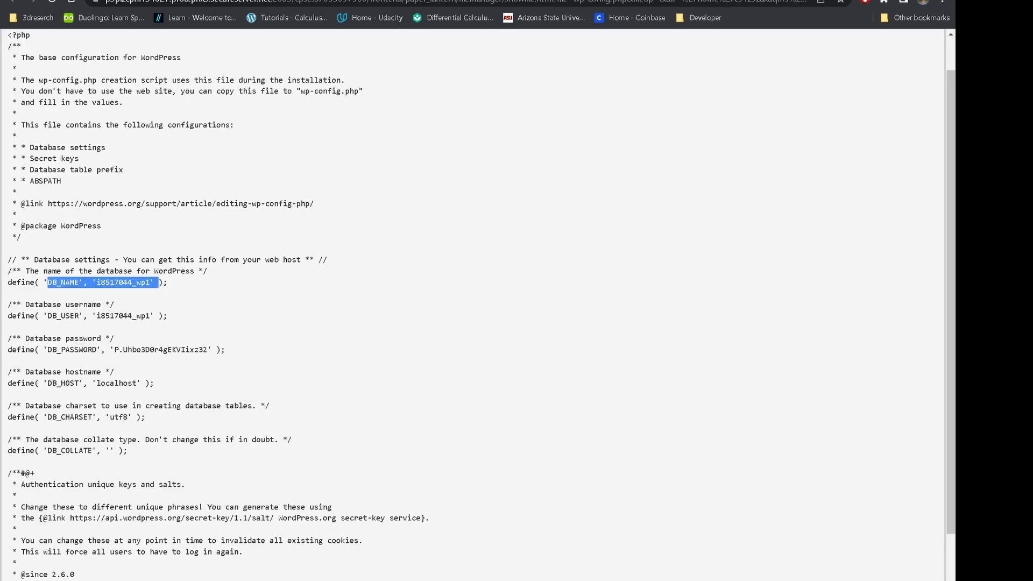
scroll(481, 163, up, 1)
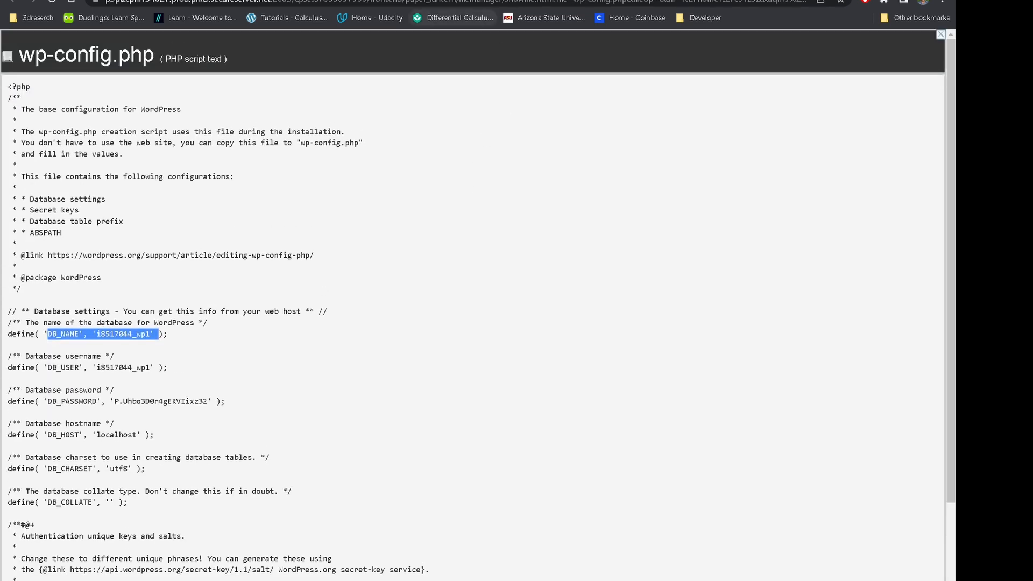
click(479, 0)
Launch phpMyAdmin via a 'php' function search and expand i8517044_wp1 to show its wp_ tables.
click(18, 48)
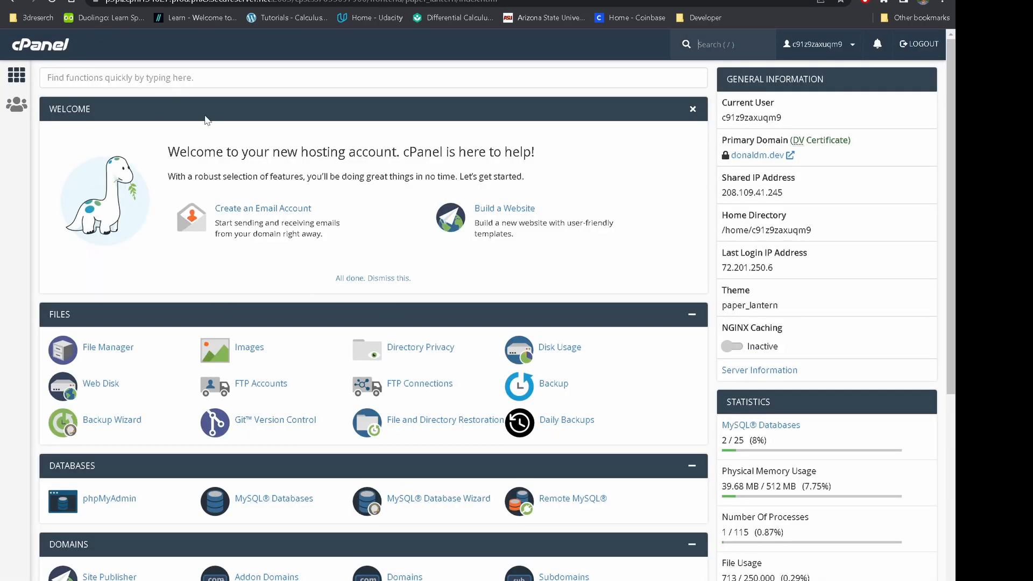
click(219, 78)
text(php)
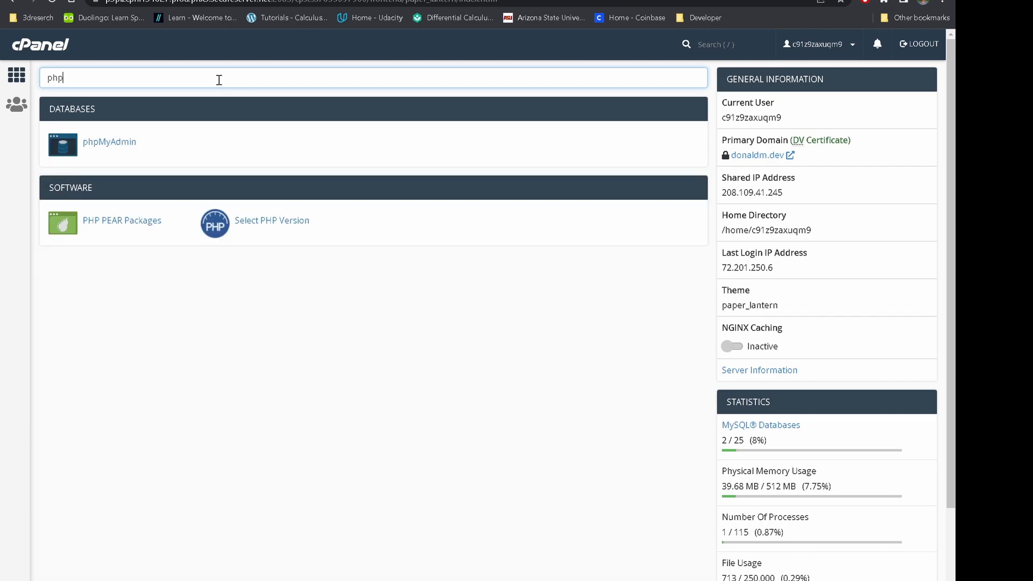
click(109, 144)
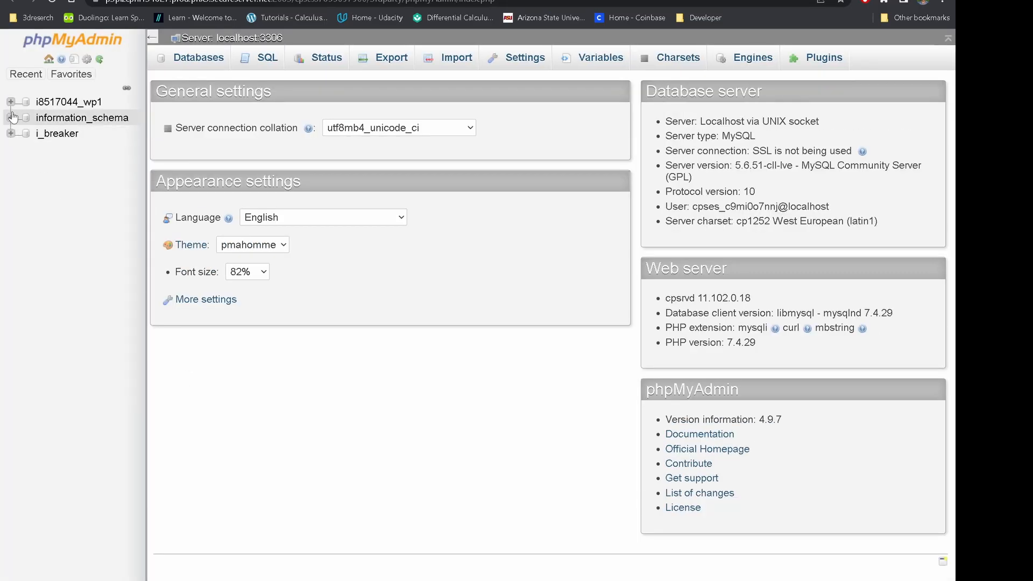
click(10, 102)
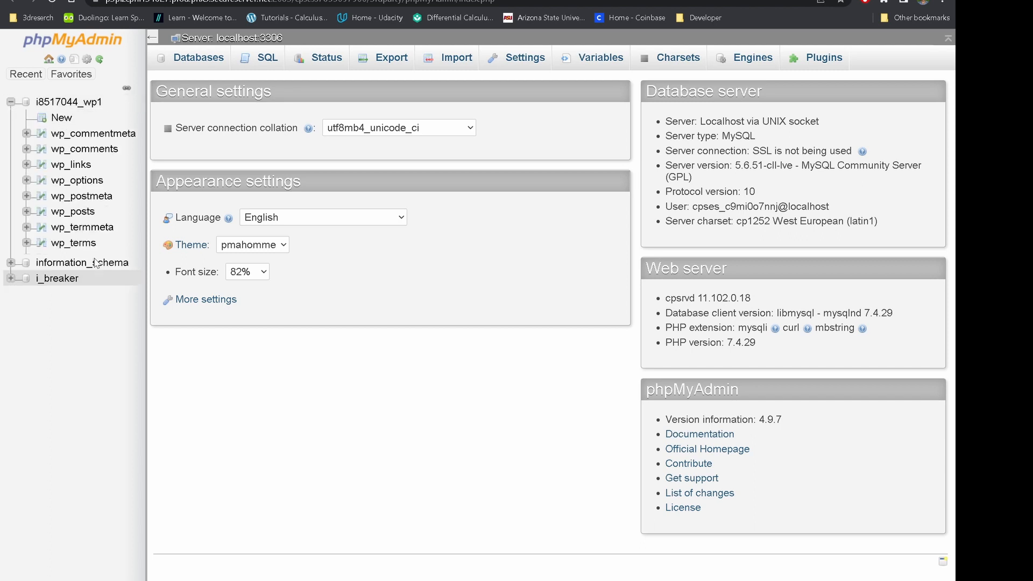
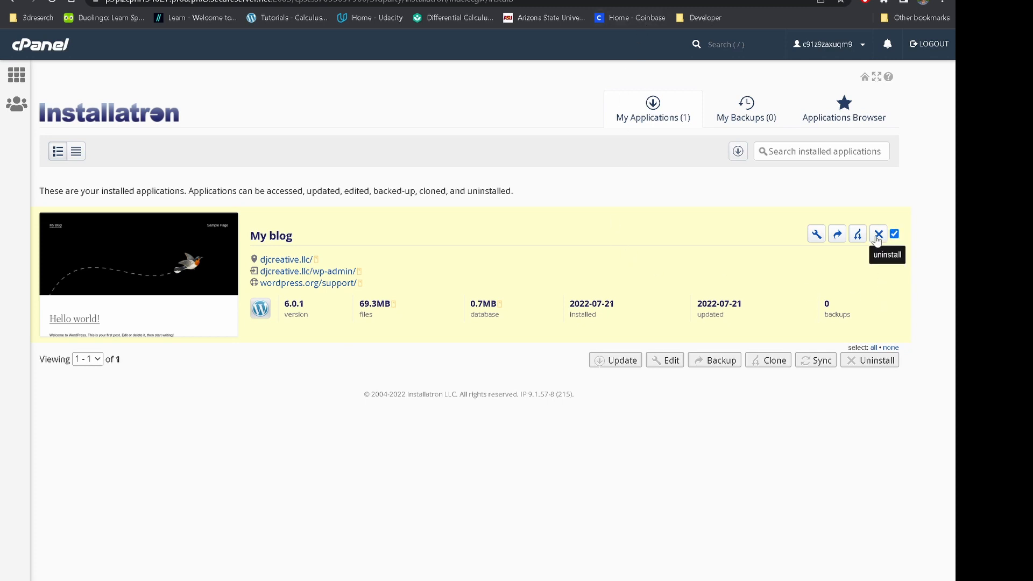
Uninstall the 'My blog' WordPress install at djcreative.llc from Installatron's My Applications.
click(877, 235)
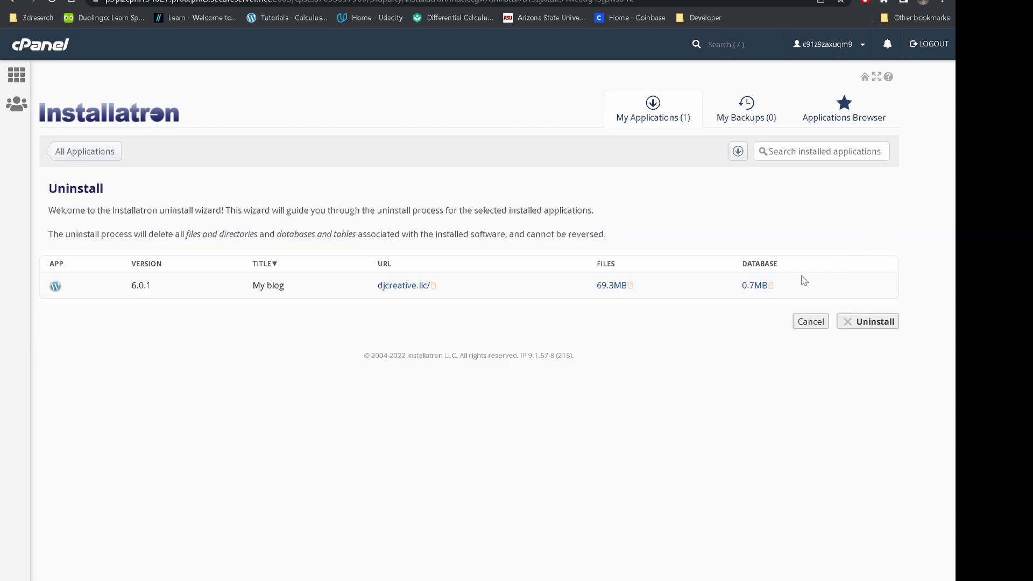
click(870, 321)
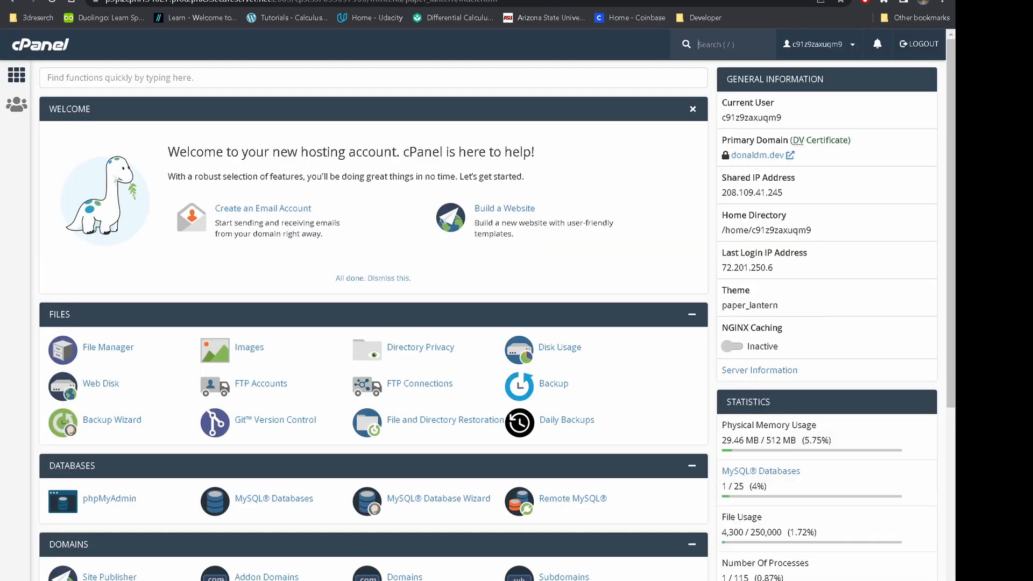
Open File Manager and check that public_html/djcreative.llc holds only cgi-bin and .ftpquota.
click(122, 75)
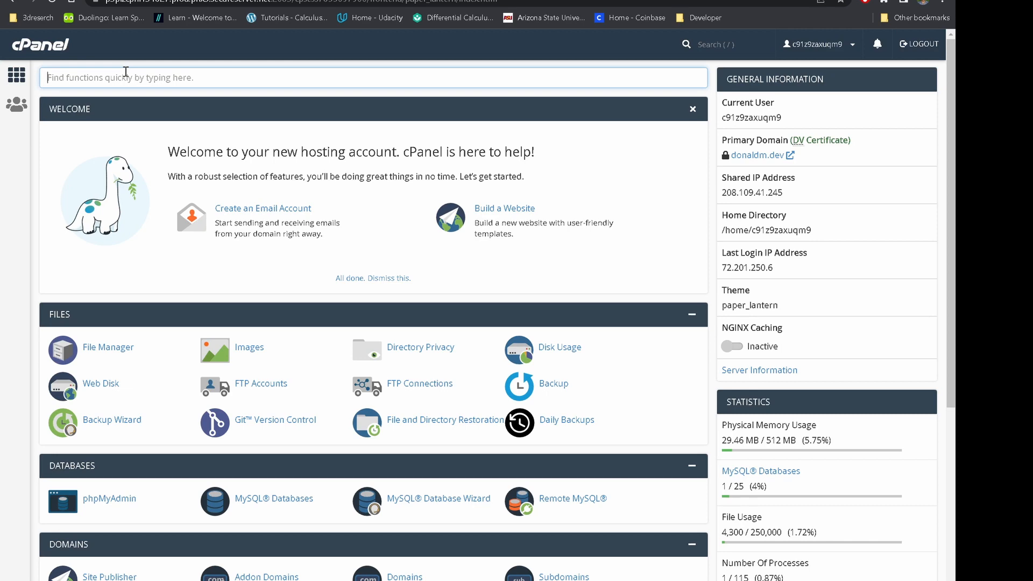
text(filu)
key(BackSpace)
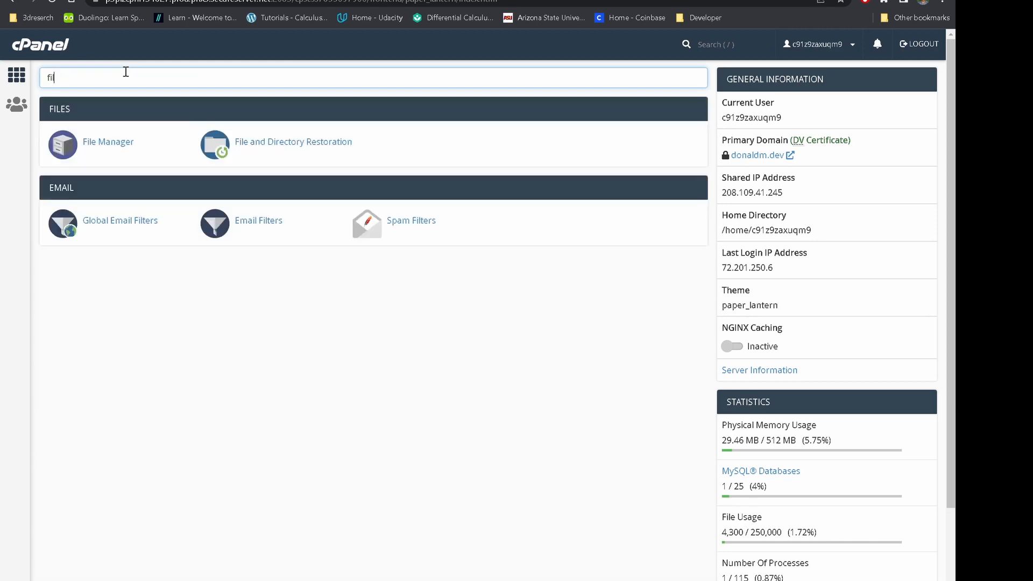
click(129, 144)
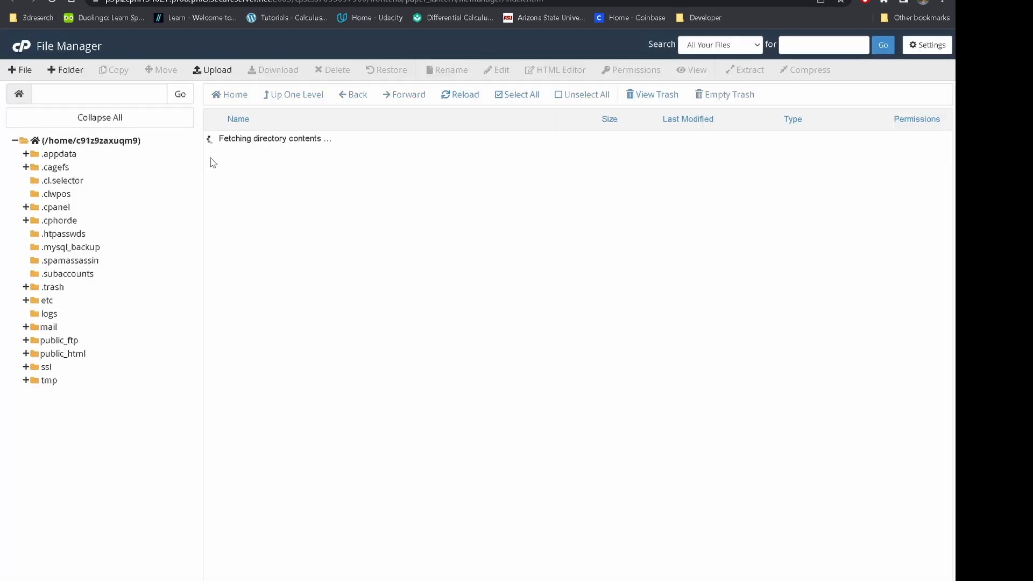
double_click(266, 421)
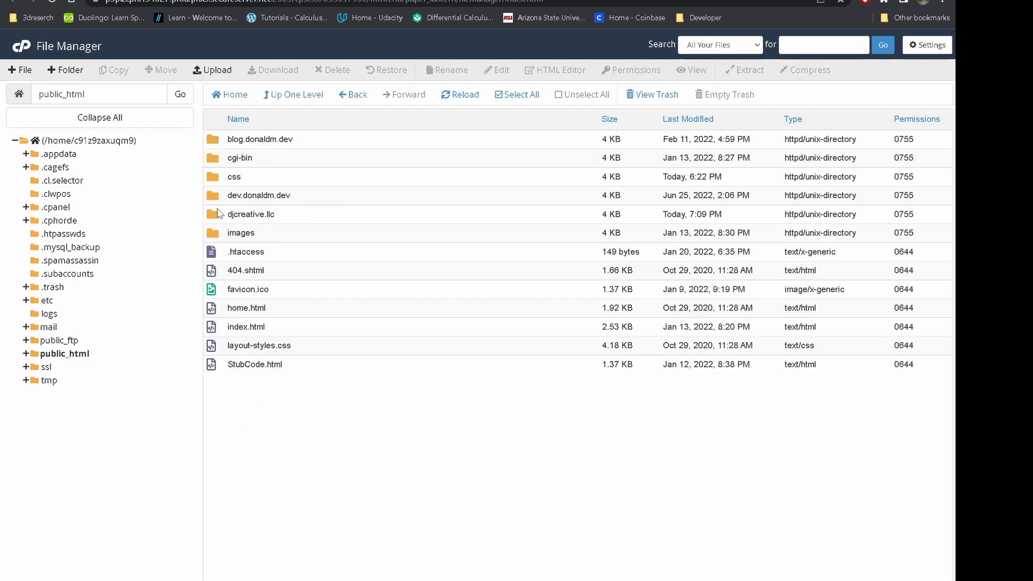
click(218, 220)
double_click(219, 220)
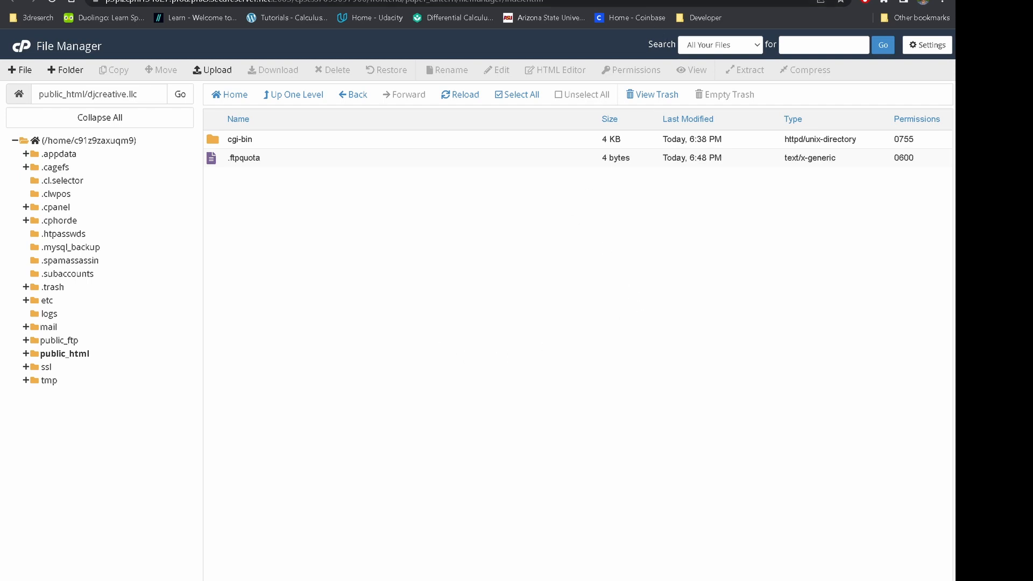
Return to the cPanel home tab and select the old search text.
key(ctrl+shift+Tab)
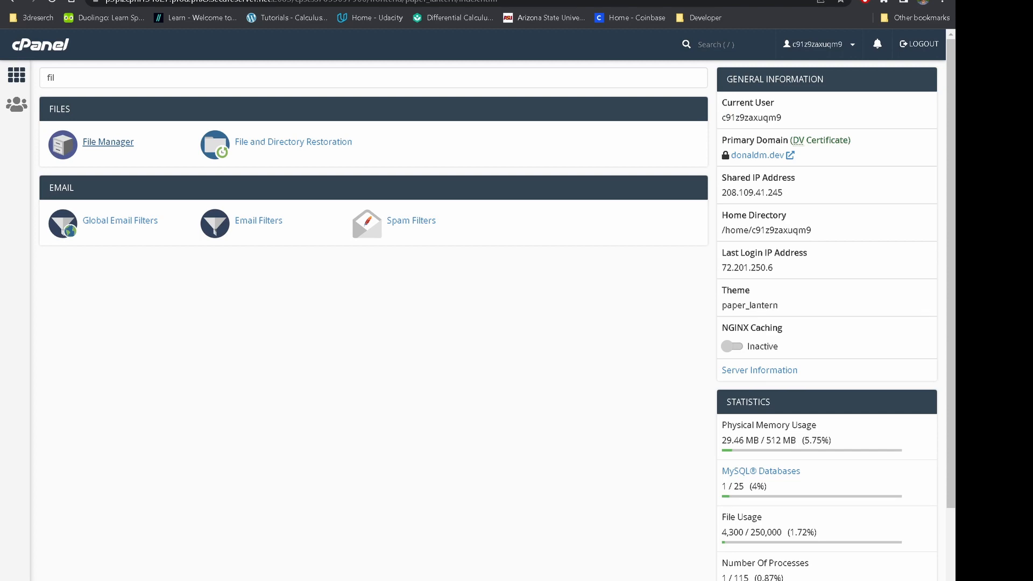
key(ctrl+shift+Tab)
key(ctrl+Tab)
click(136, 73)
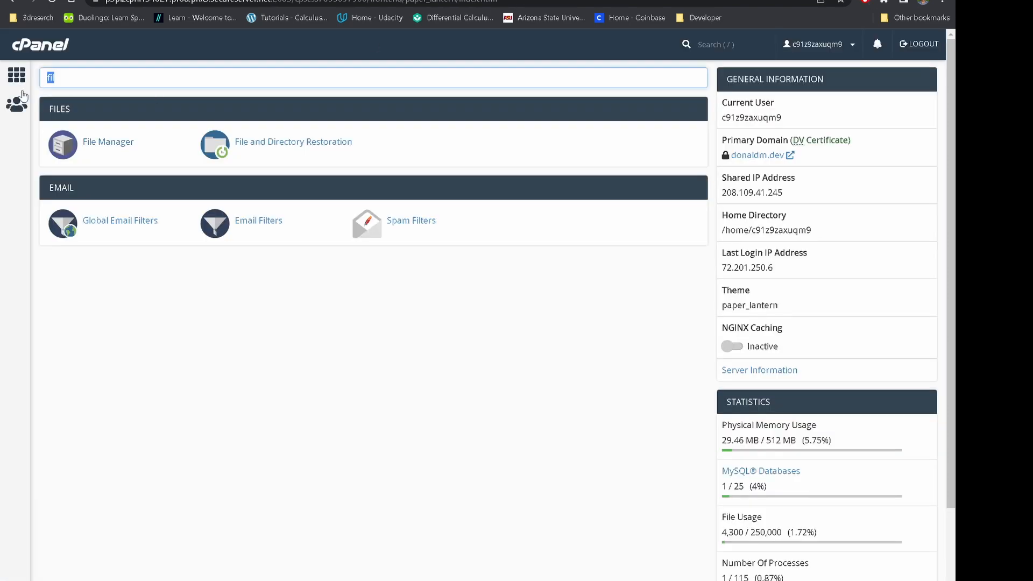
Remove the djcreative.llc addon domain via Addon Domains, leaving no addon domains configured.
text(add)
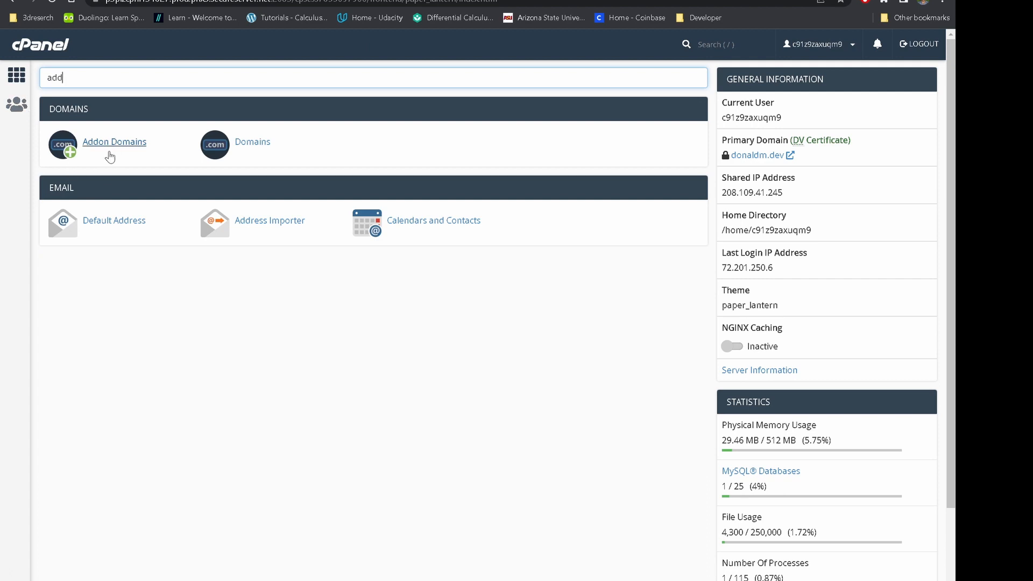
click(110, 156)
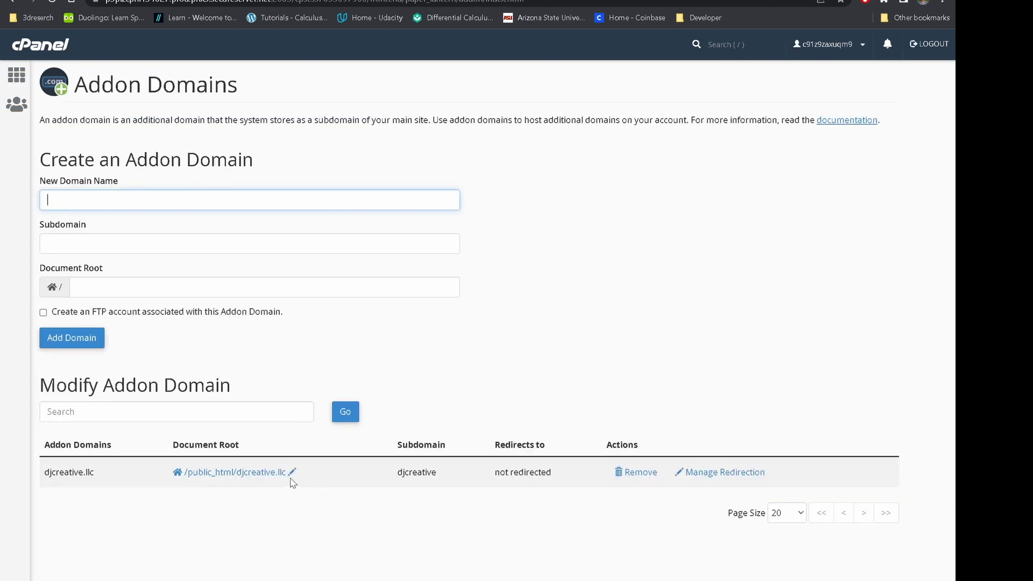
click(635, 473)
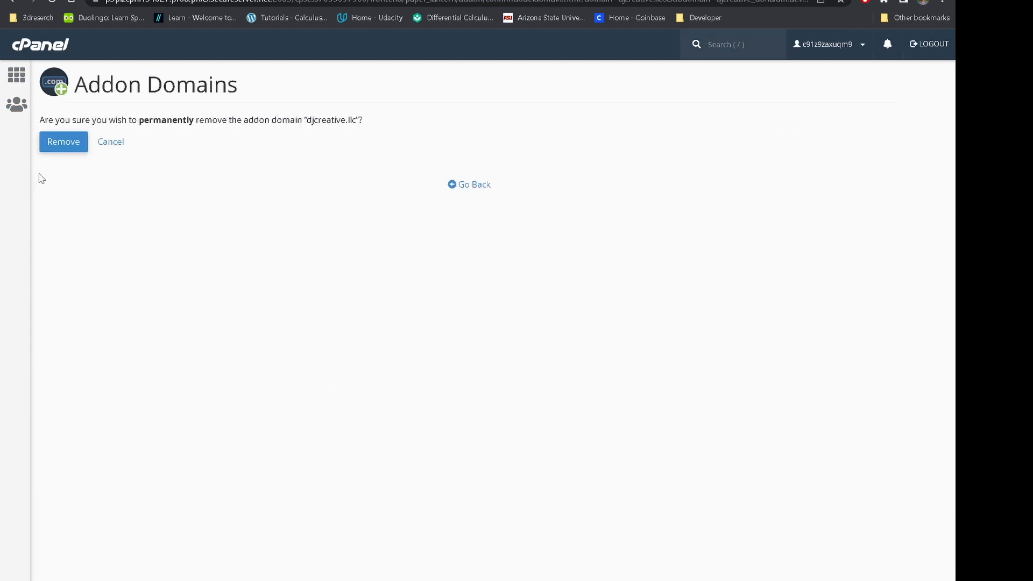
click(53, 148)
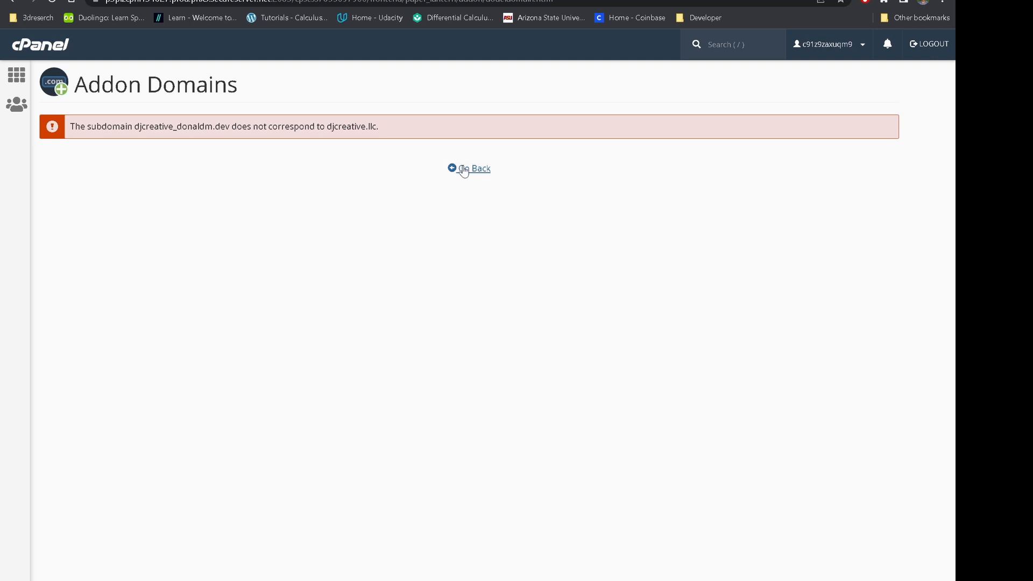
click(486, 178)
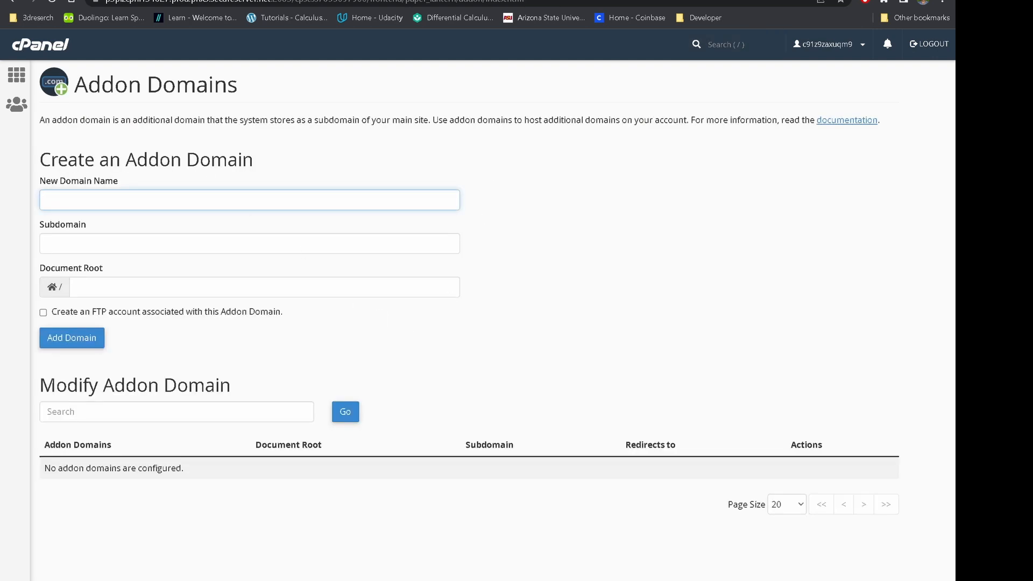
key(ctrl+shift+Tab)
key(ctrl+shift+Tab)
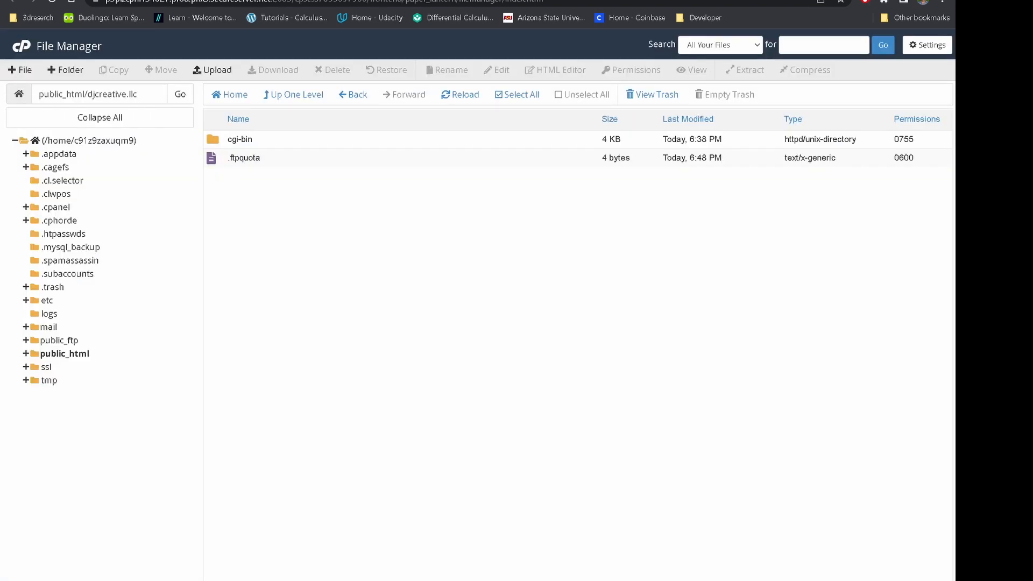
Delete the djcreative.llc folder from public_html, confirming the move to trash.
click(49, 2)
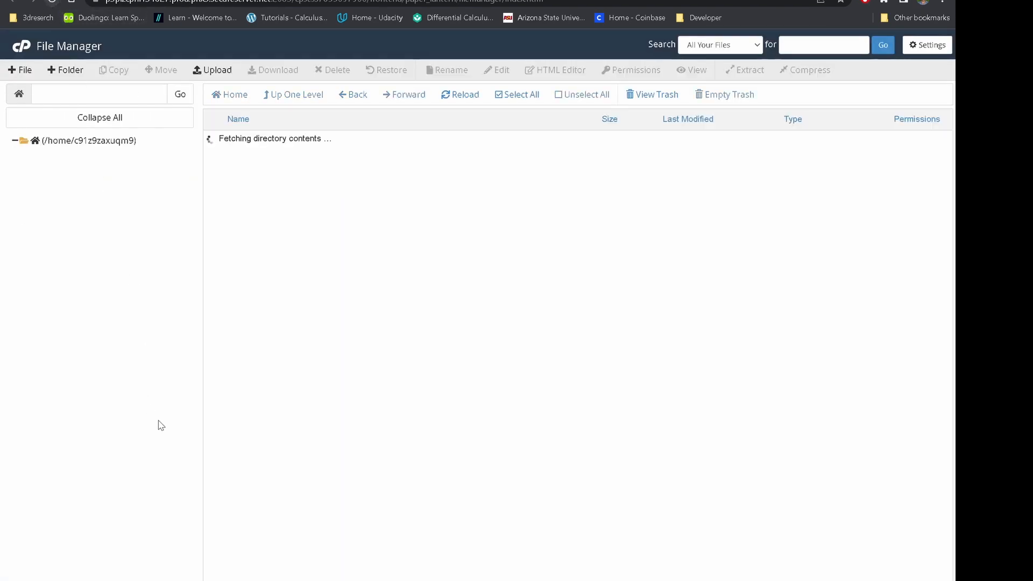
click(61, 353)
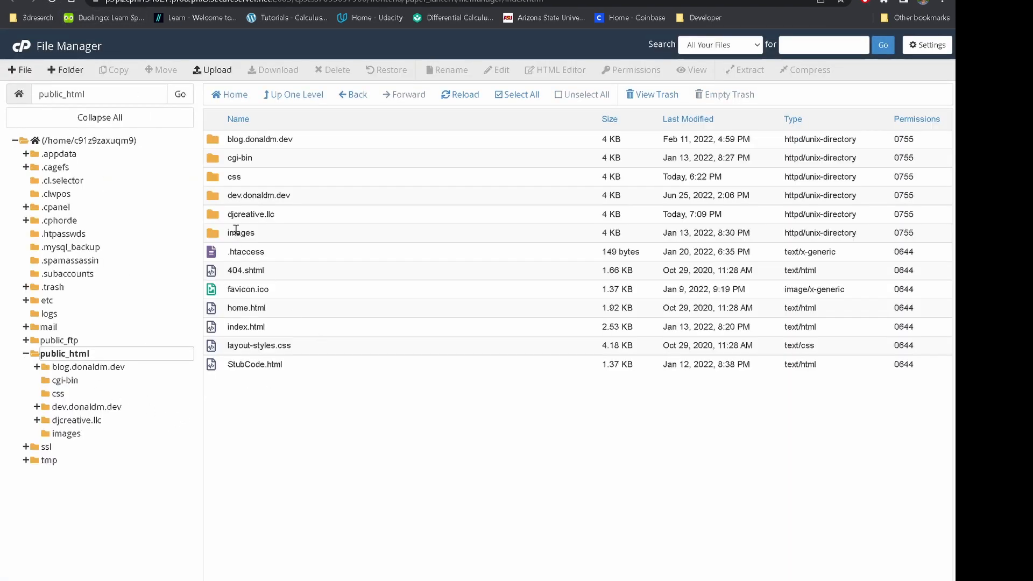
right_click(244, 218)
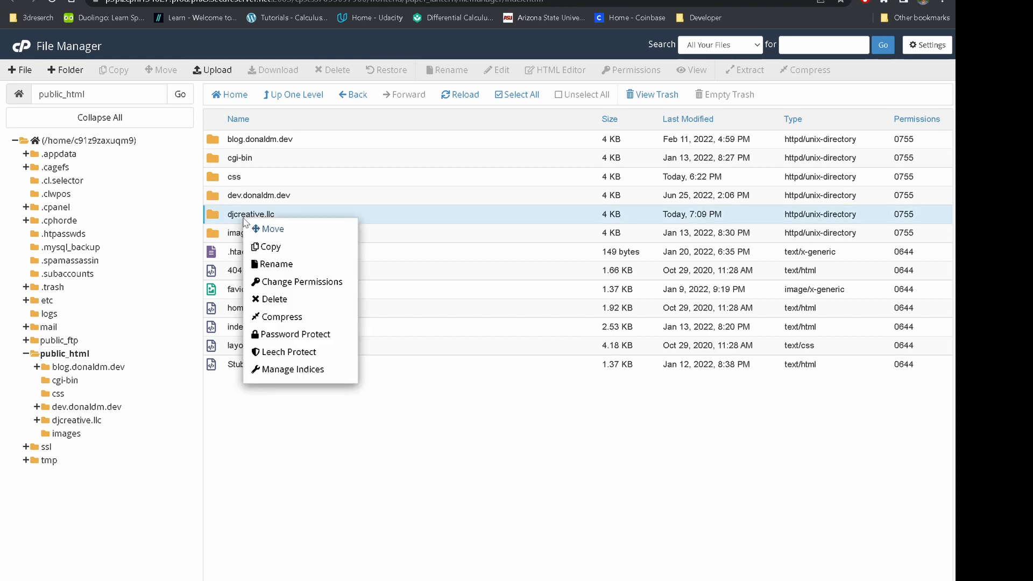
click(273, 299)
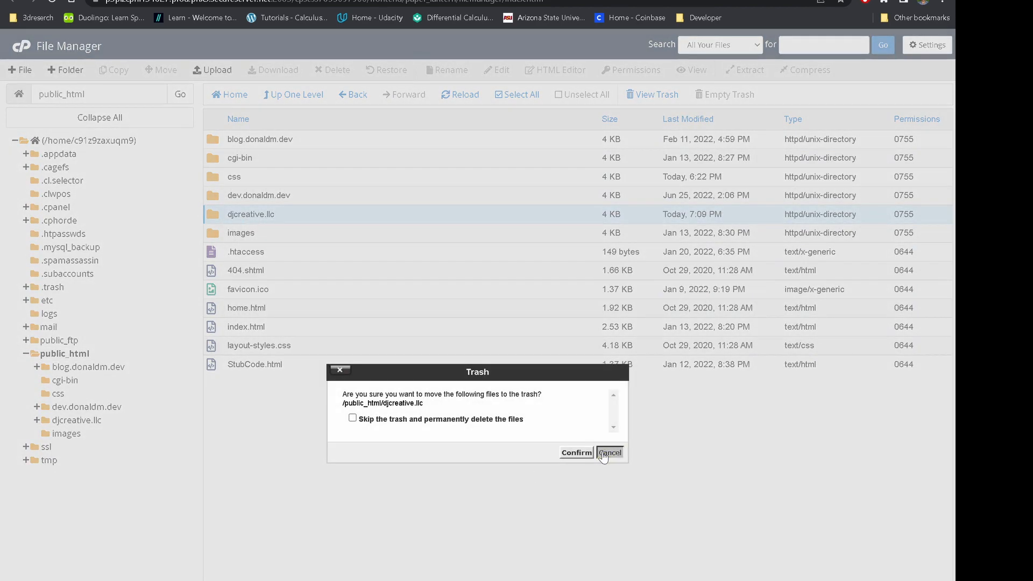
click(603, 453)
right_click(285, 212)
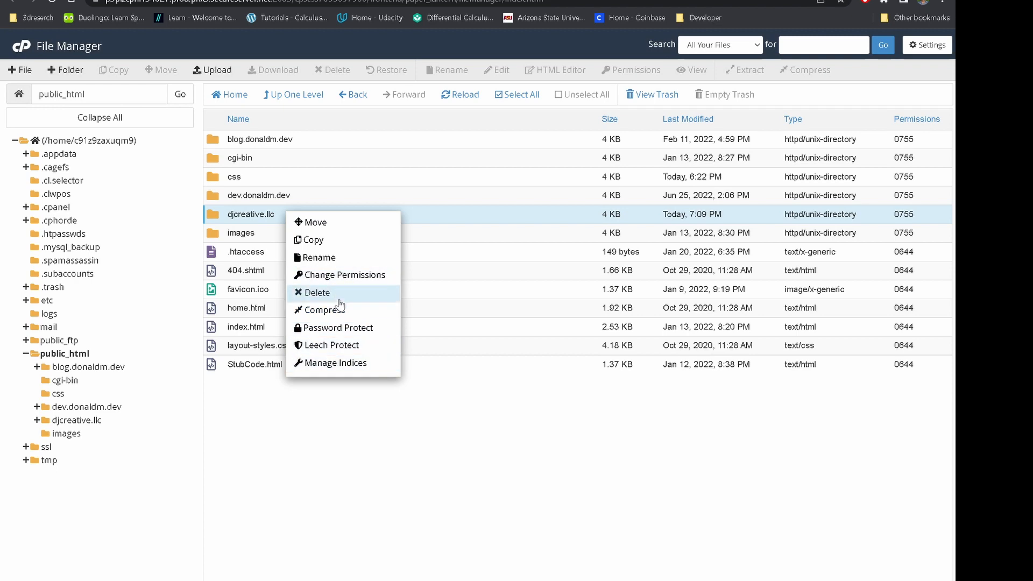
click(339, 299)
click(575, 453)
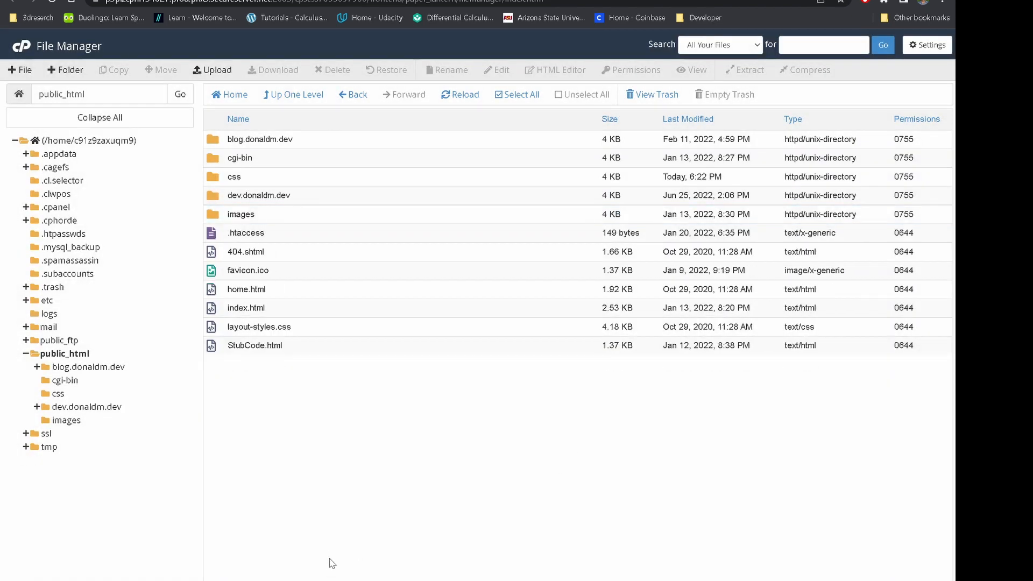